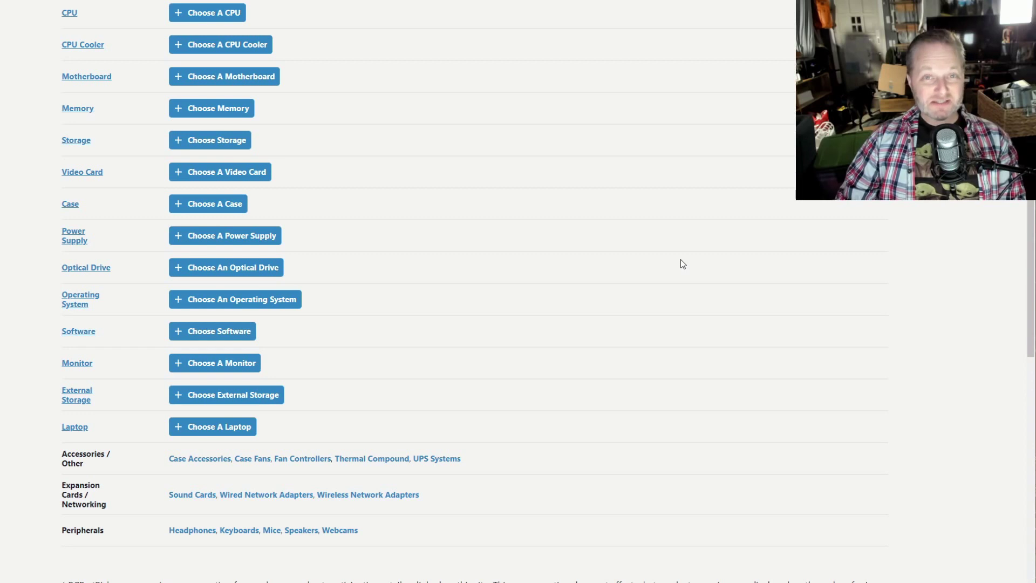
Step: Open the CPU catalogue and filter it to AMD processors only
left_click(216, 20)
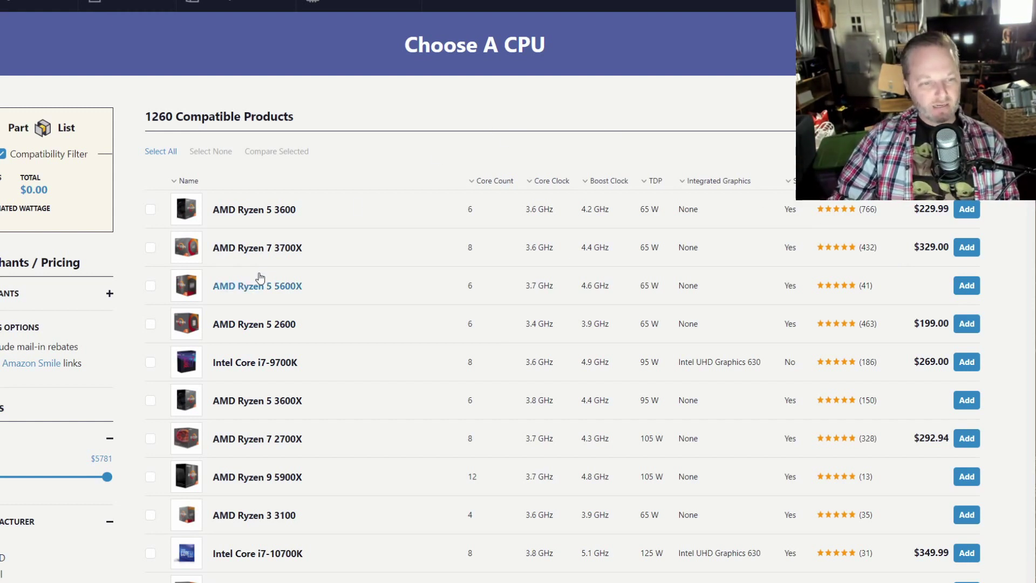
scroll(40, 338, "down", 5)
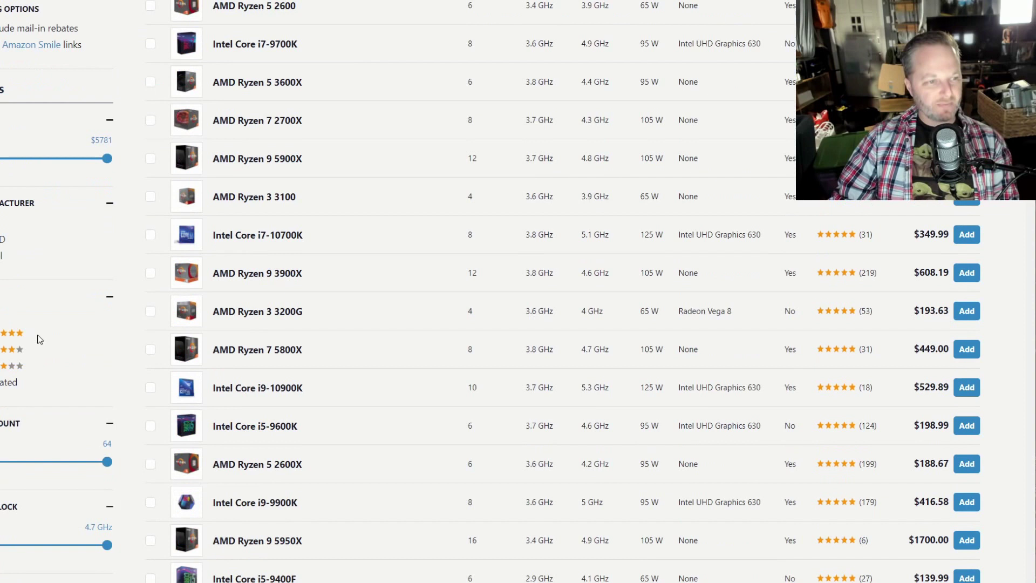
left_click(2, 239)
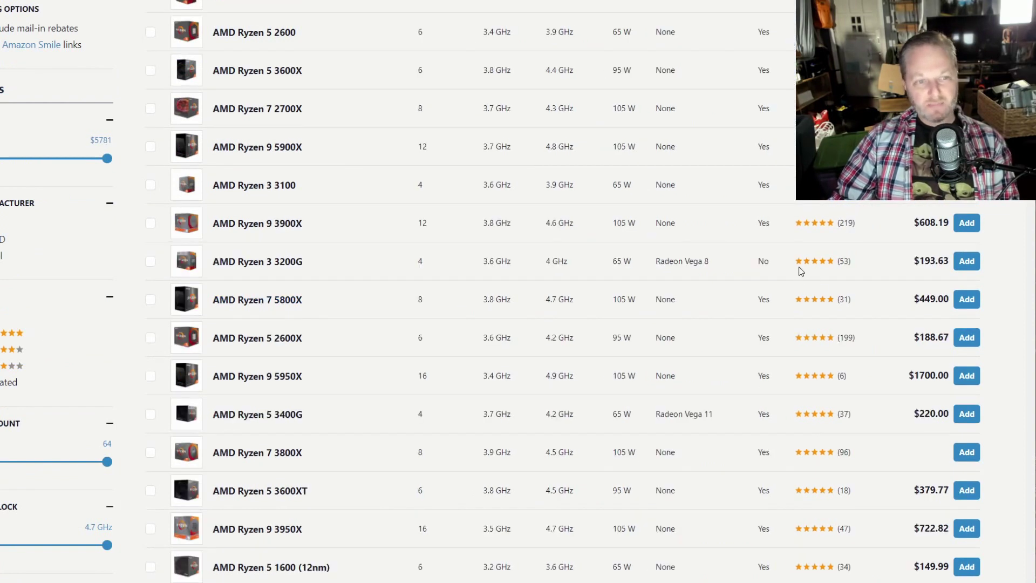
scroll(788, 270, "up", 5)
scroll(788, 259, "down", 5)
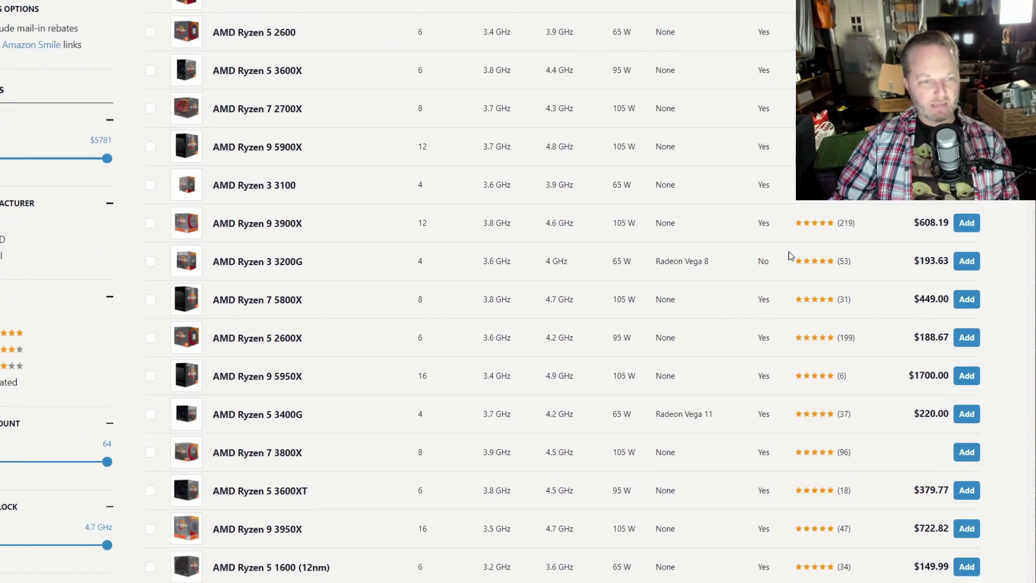
scroll(789, 259, "up", 5)
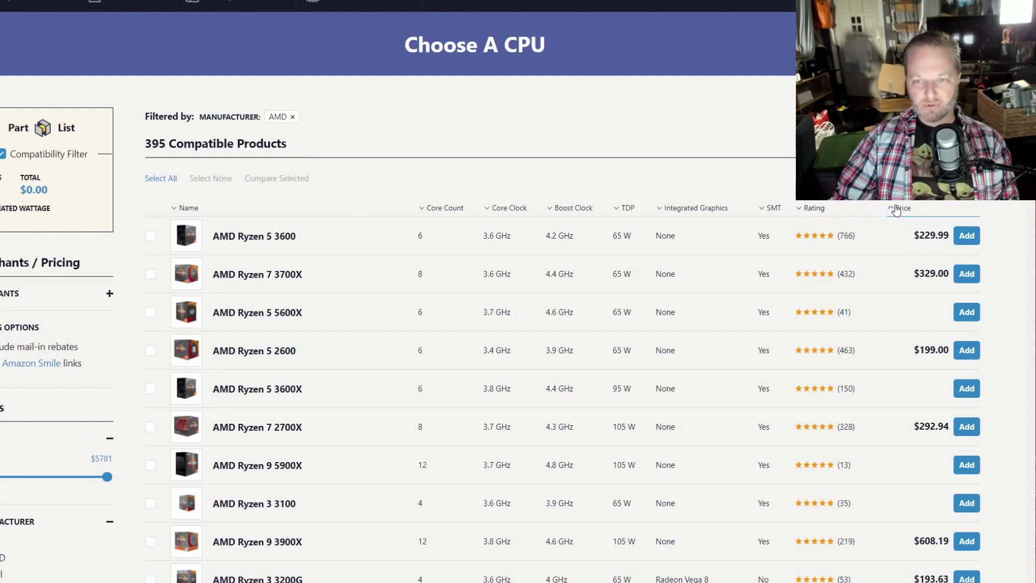
Step: Sort the AMD CPUs by price and limit them to six or more cores
left_click(895, 209)
scroll(439, 302, "down", 7)
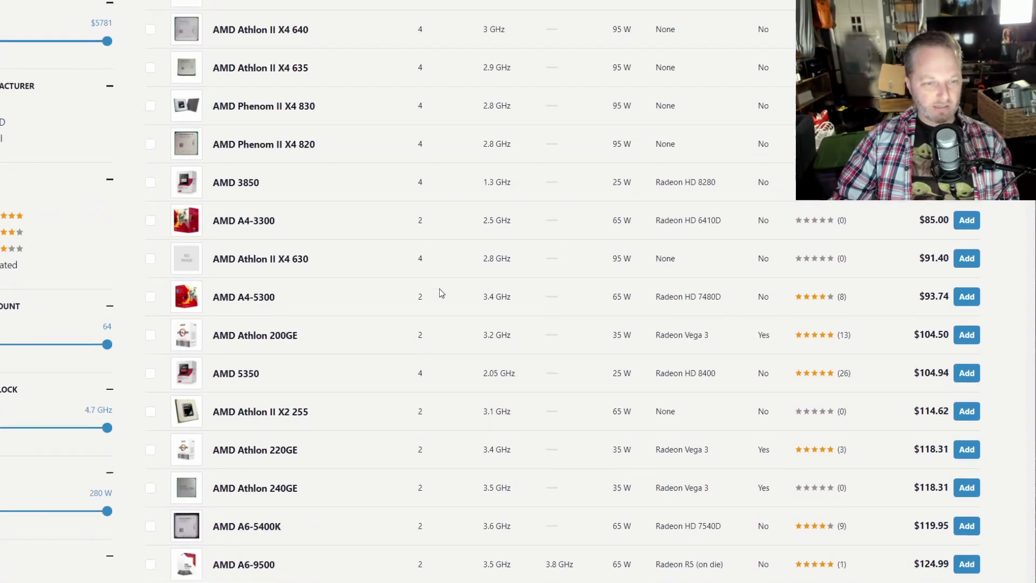
scroll(441, 293, "down", 7)
scroll(470, 273, "down", 1)
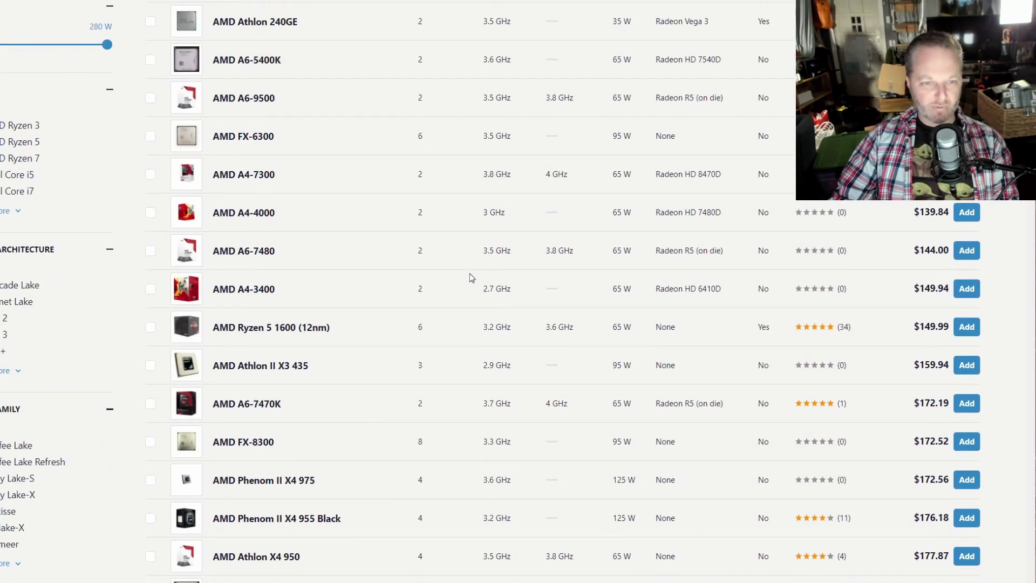
scroll(470, 273, "up", 15)
scroll(473, 267, "down", 6)
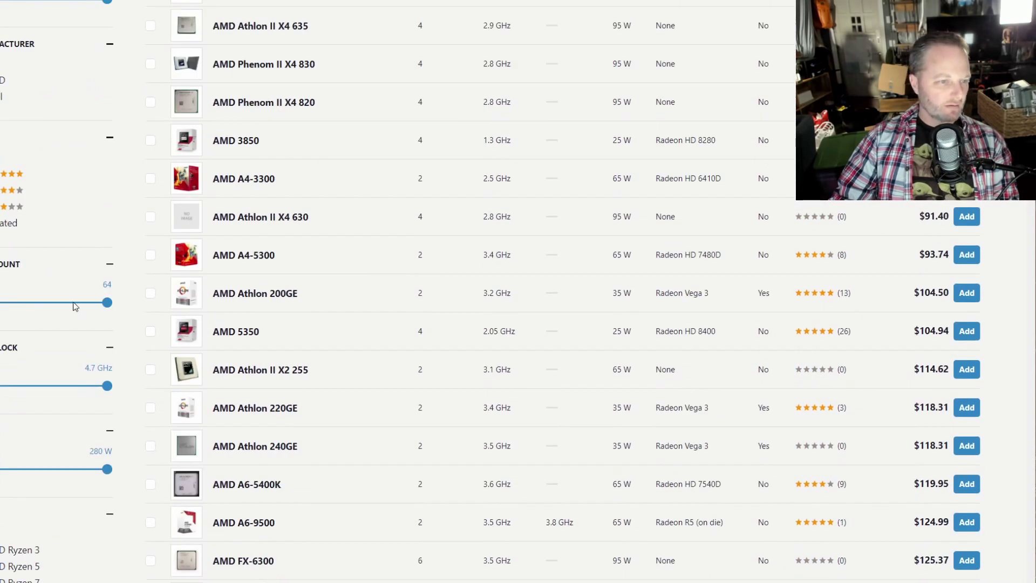
left_click_drag(0, 302, 3, 303)
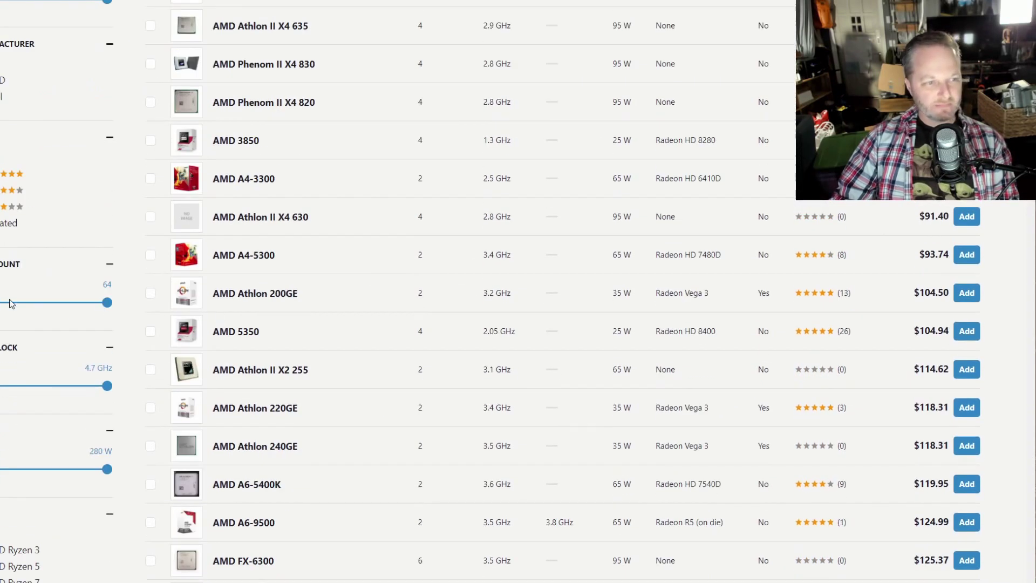
scroll(599, 307, "up", 7)
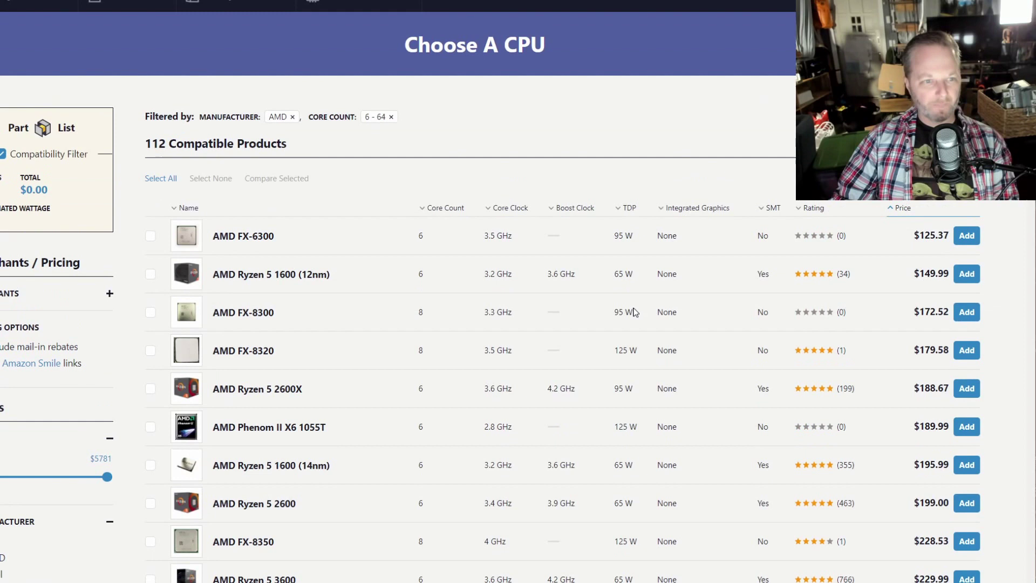
scroll(626, 308, "down", 2)
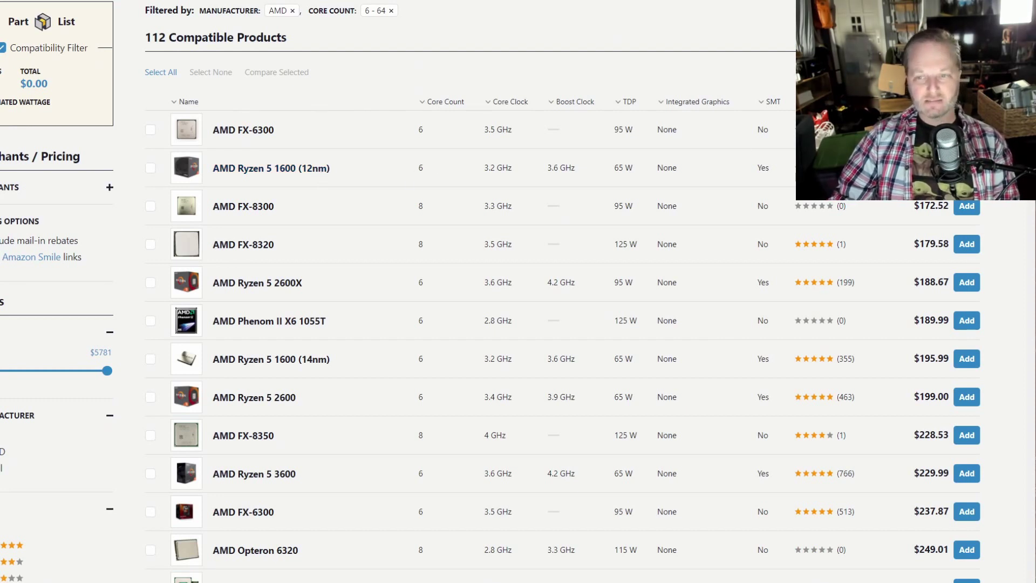
Step: Add the Ryzen 5 1600 (12nm) at $149.99, then the MSI B450M BAZOOKA MAX WIFI motherboard at $92.98
left_click(966, 168)
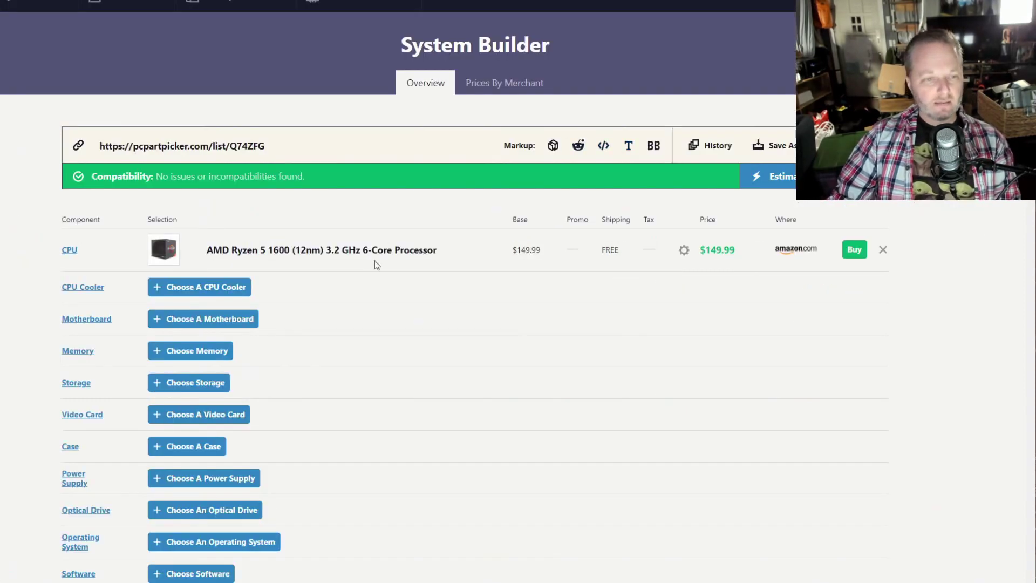
scroll(374, 261, "down", 3)
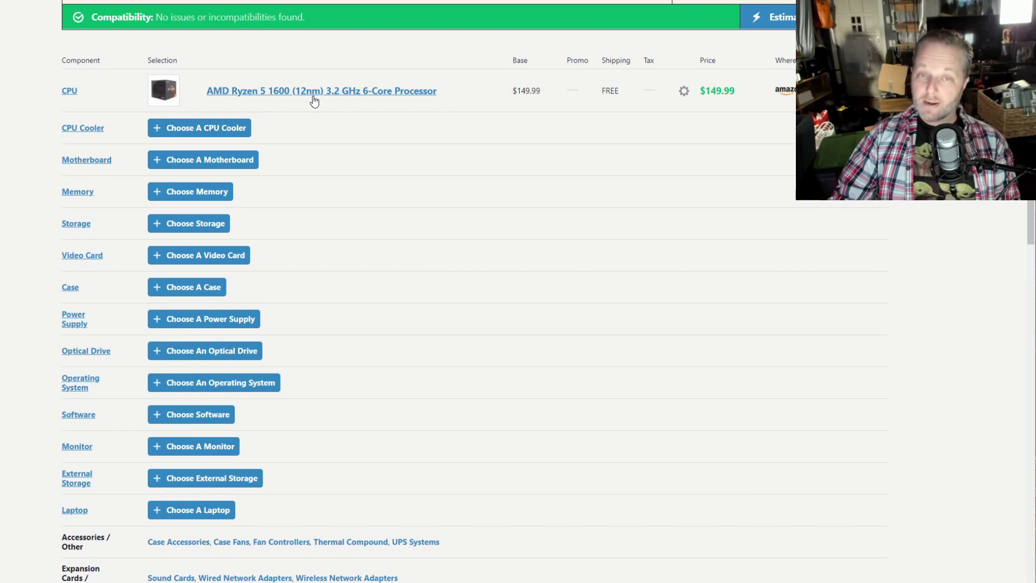
left_click(182, 168)
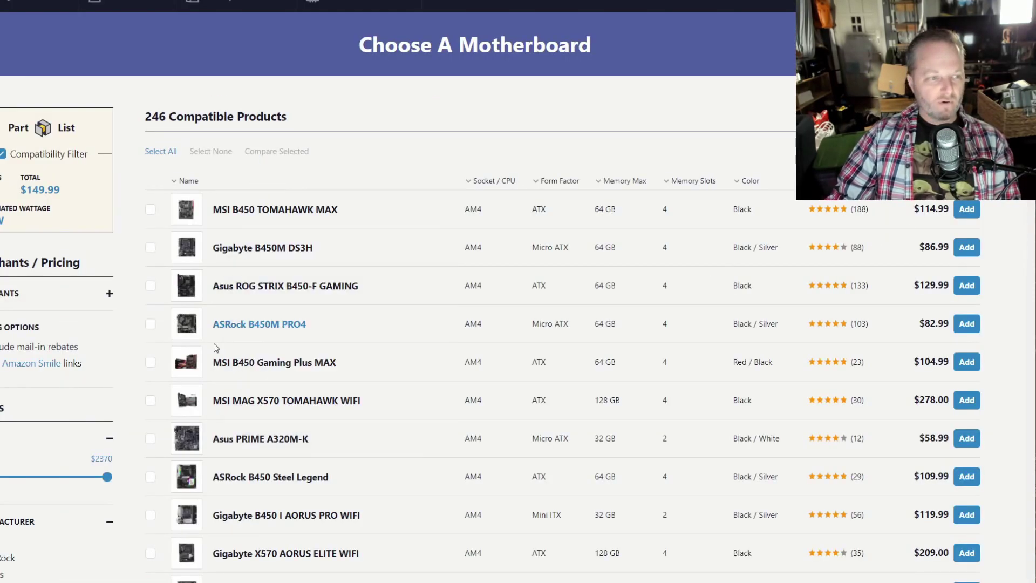
scroll(121, 334, "down", 5)
scroll(123, 333, "down", 5)
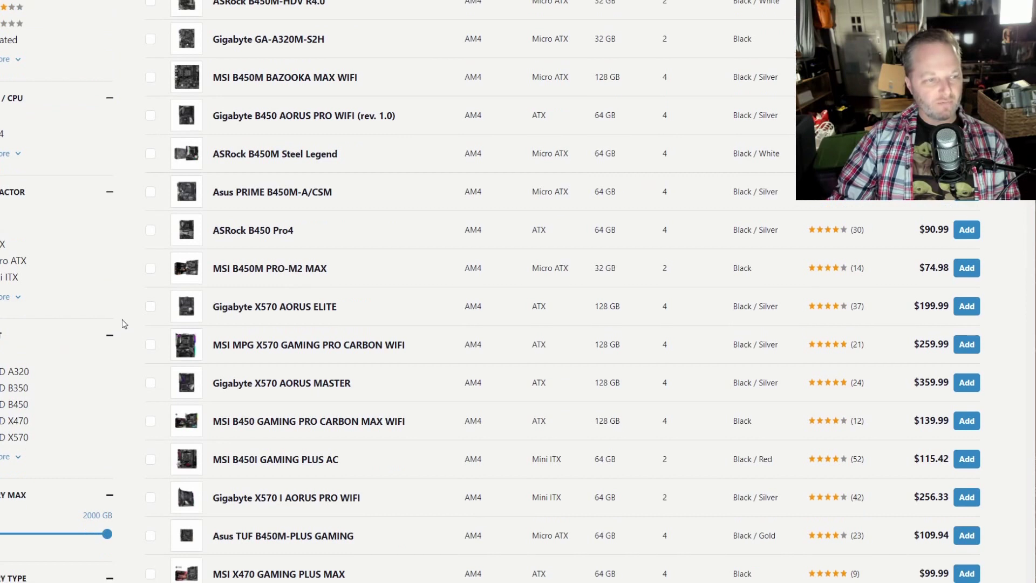
scroll(123, 324, "down", 2)
scroll(123, 324, "down", 10)
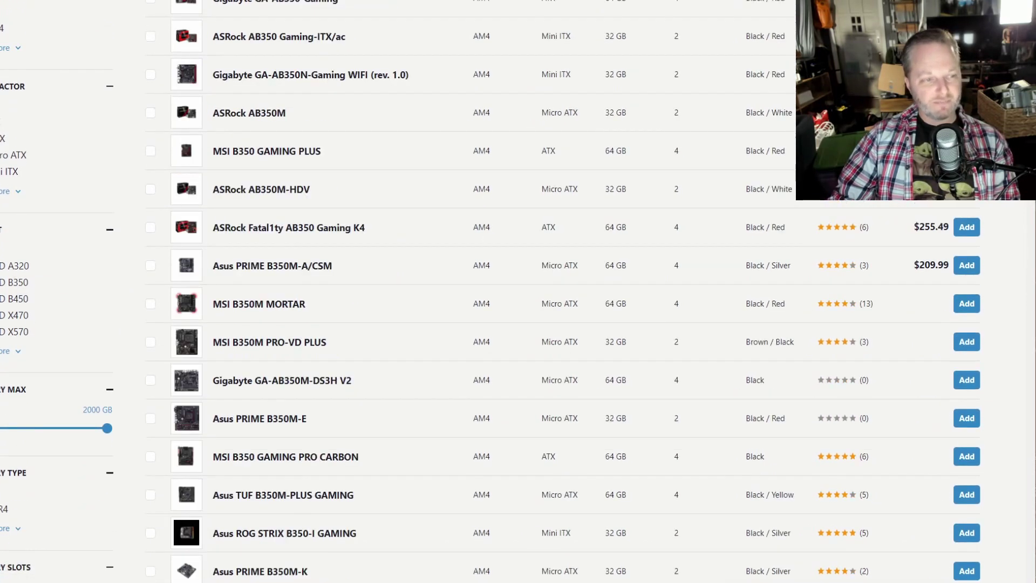
scroll(57, 301, "down", 10)
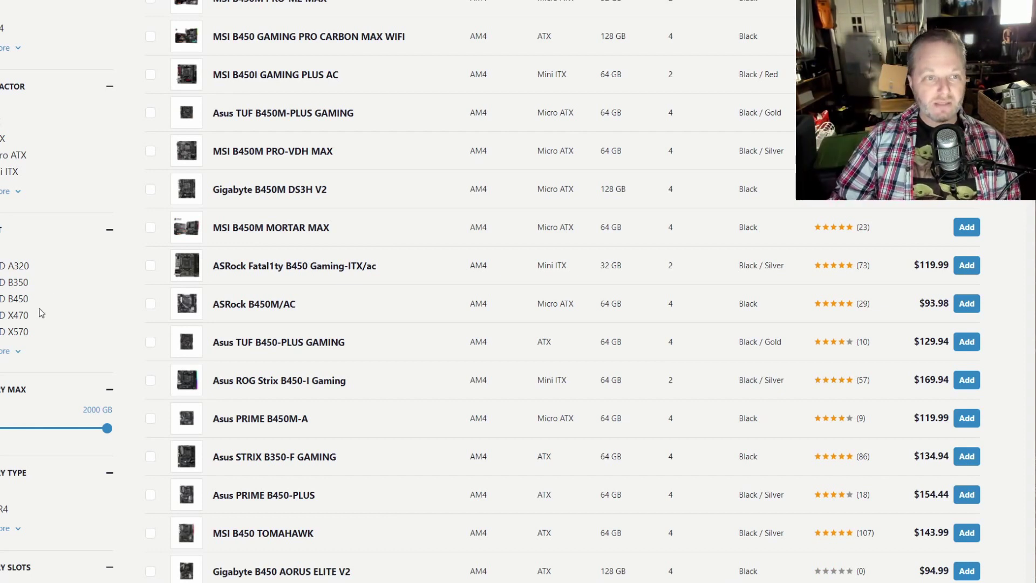
scroll(766, 278, "up", 10)
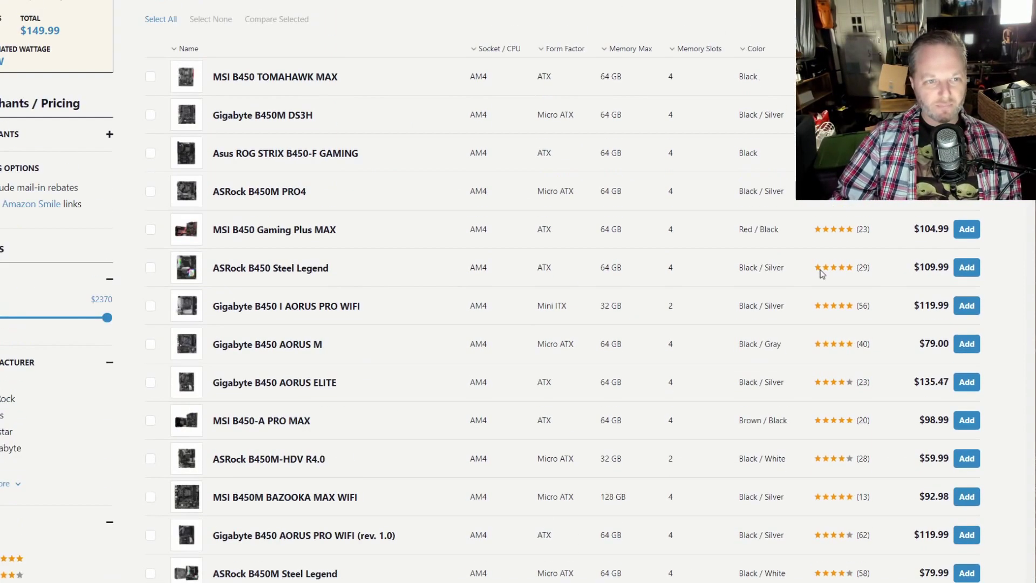
scroll(821, 274, "up", 2)
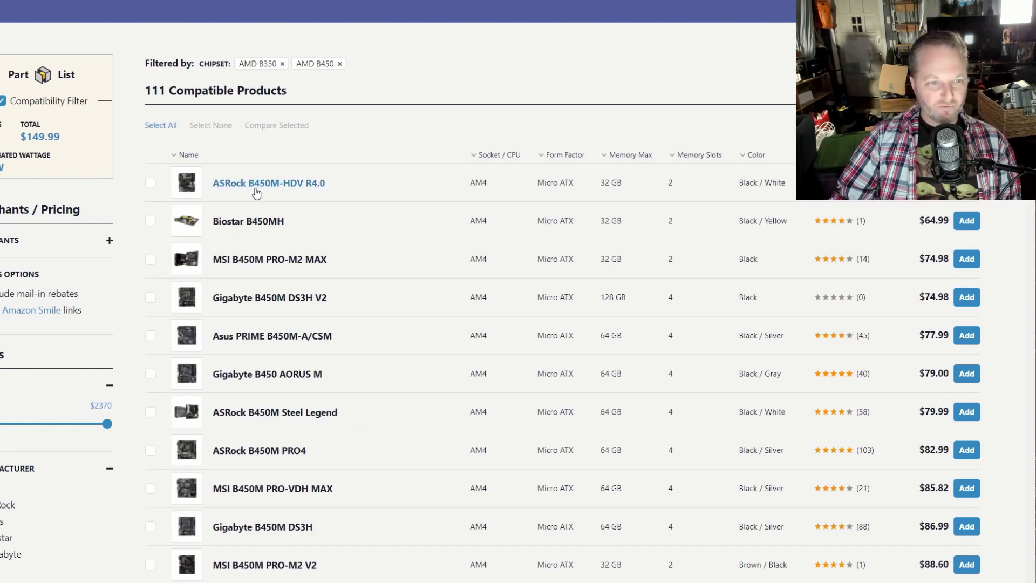
scroll(292, 242, "down", 3)
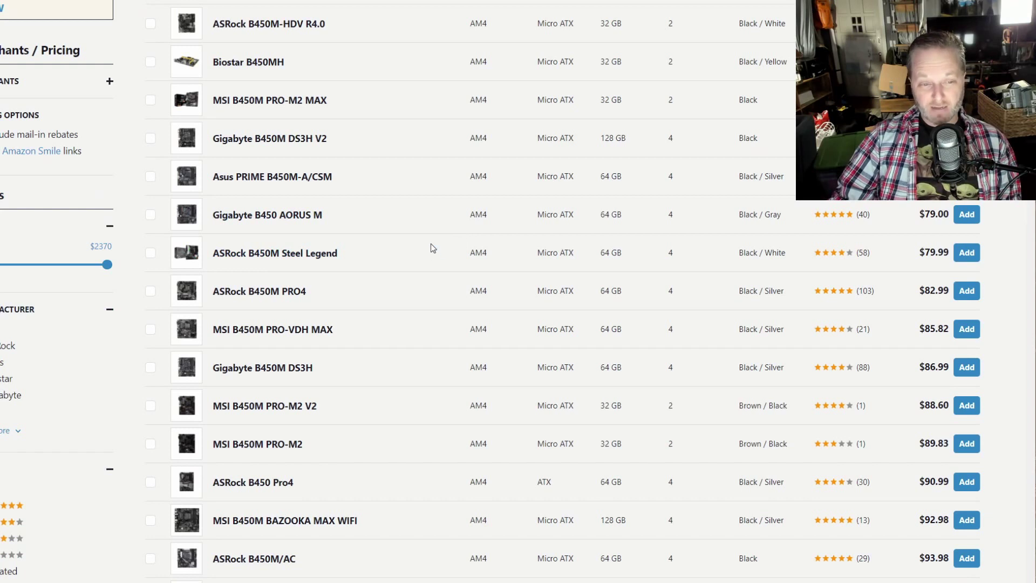
left_click(966, 520)
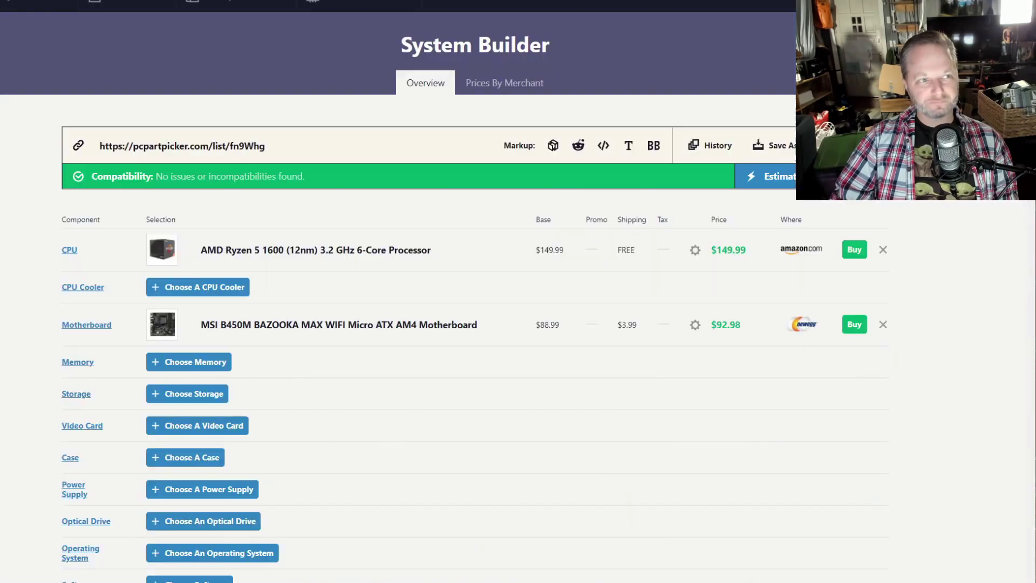
Step: Add the Team Elite Plus 16 GB (2 x 8 GB) DDR4-2400 CL16 memory kit at $52.99
left_click(199, 368)
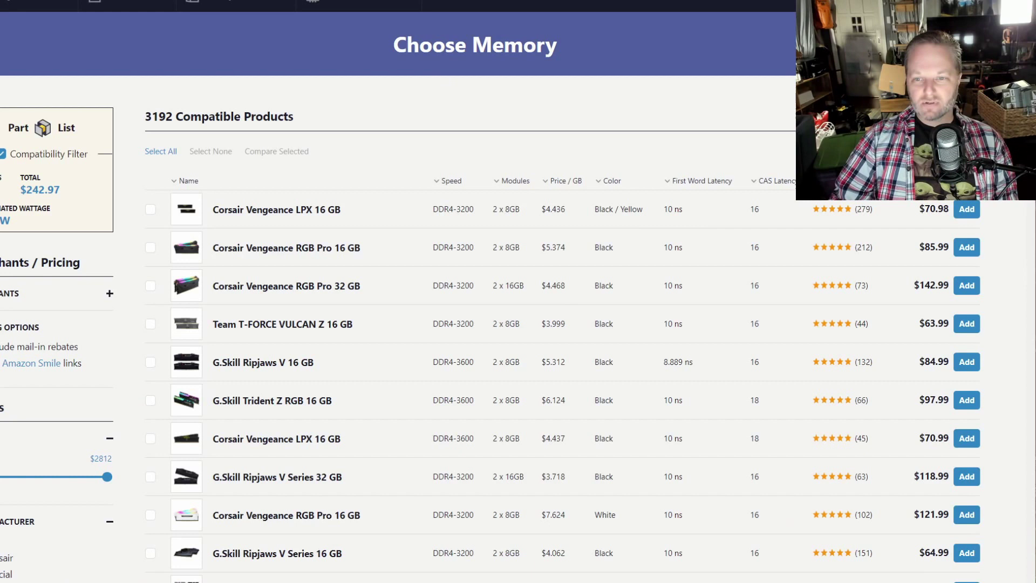
scroll(480, 313, "down", 20)
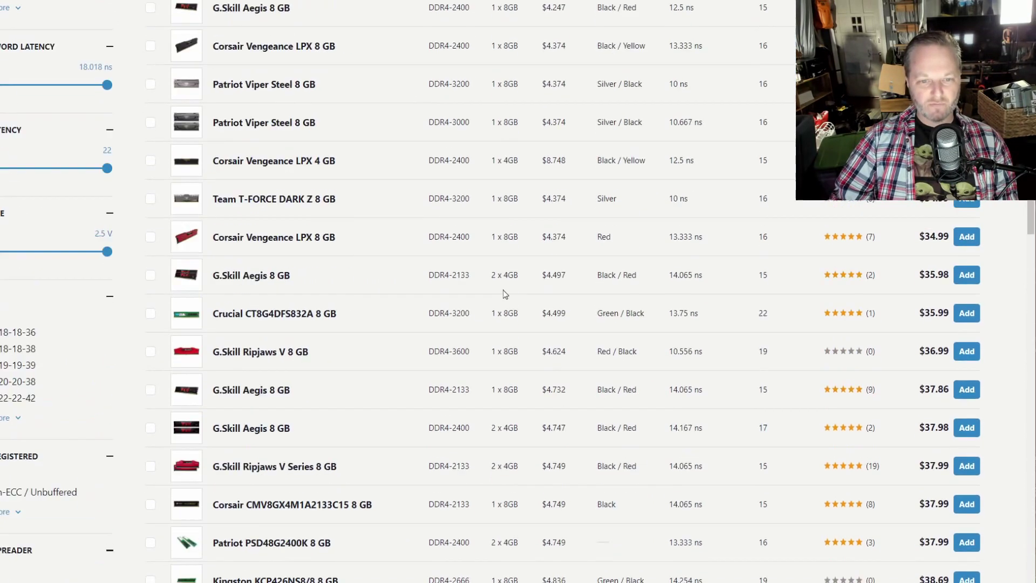
scroll(507, 292, "up", 5)
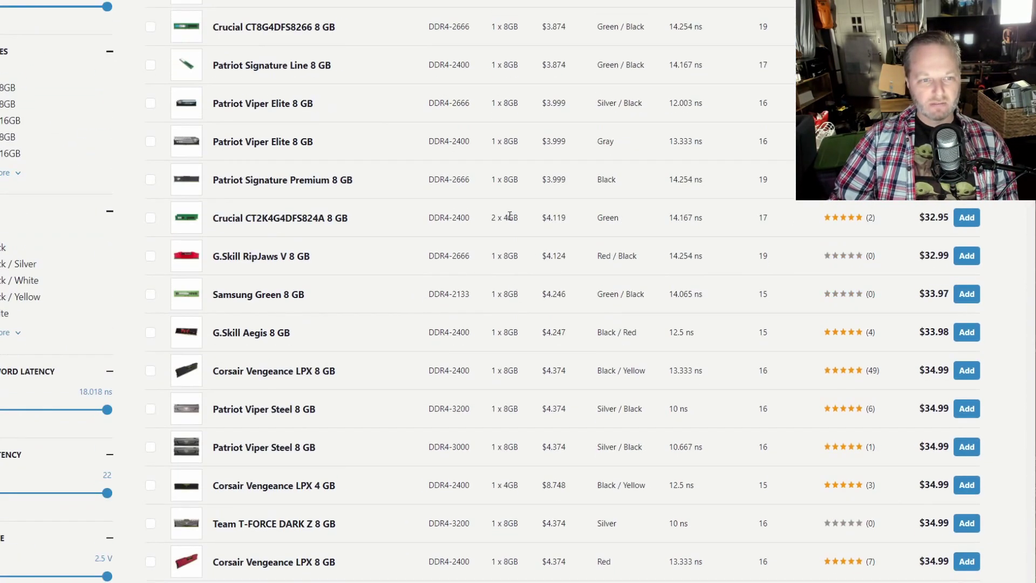
scroll(509, 217, "down", 6)
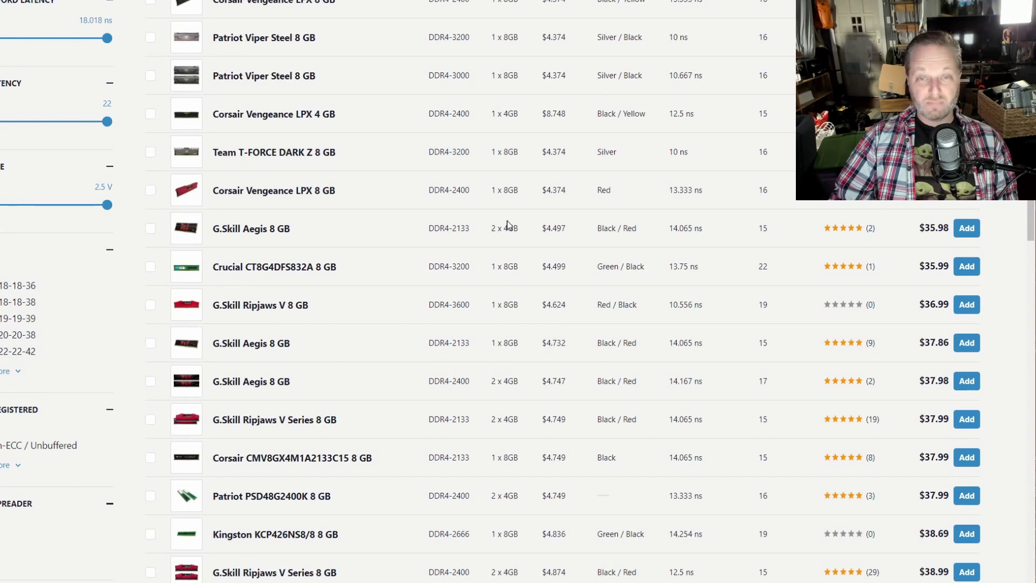
scroll(507, 224, "down", 3)
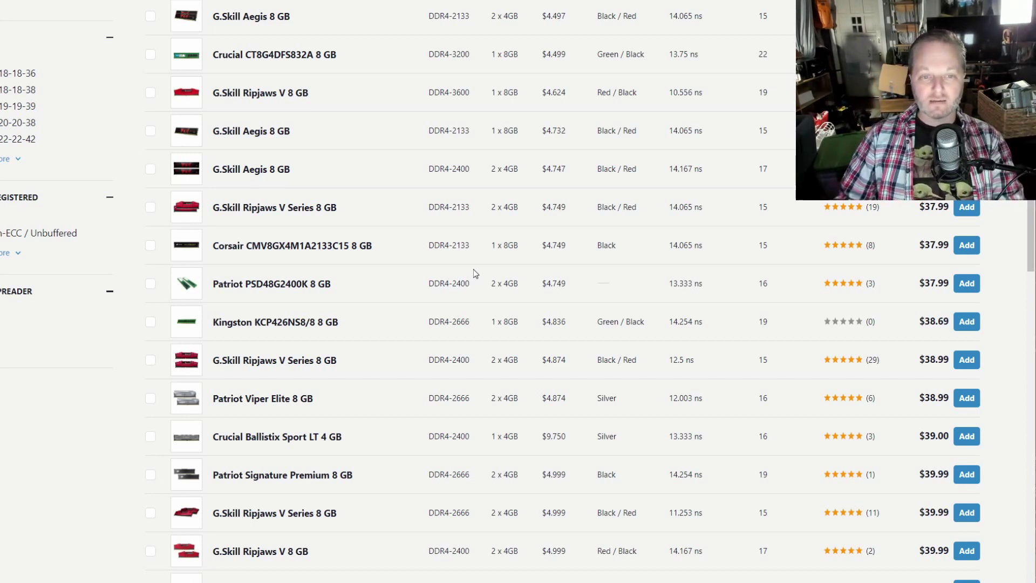
scroll(555, 297, "down", 1)
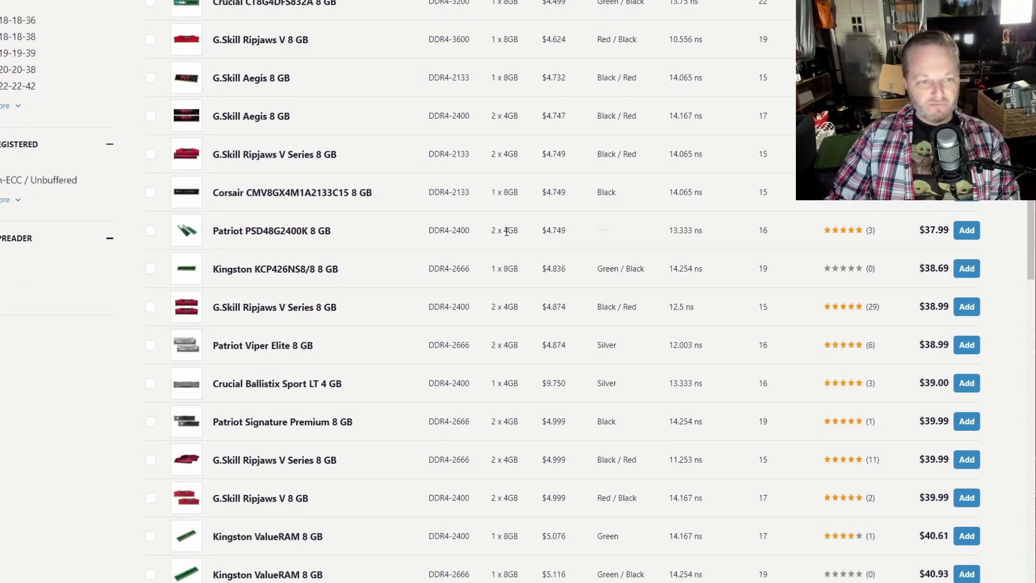
scroll(507, 231, "down", 15)
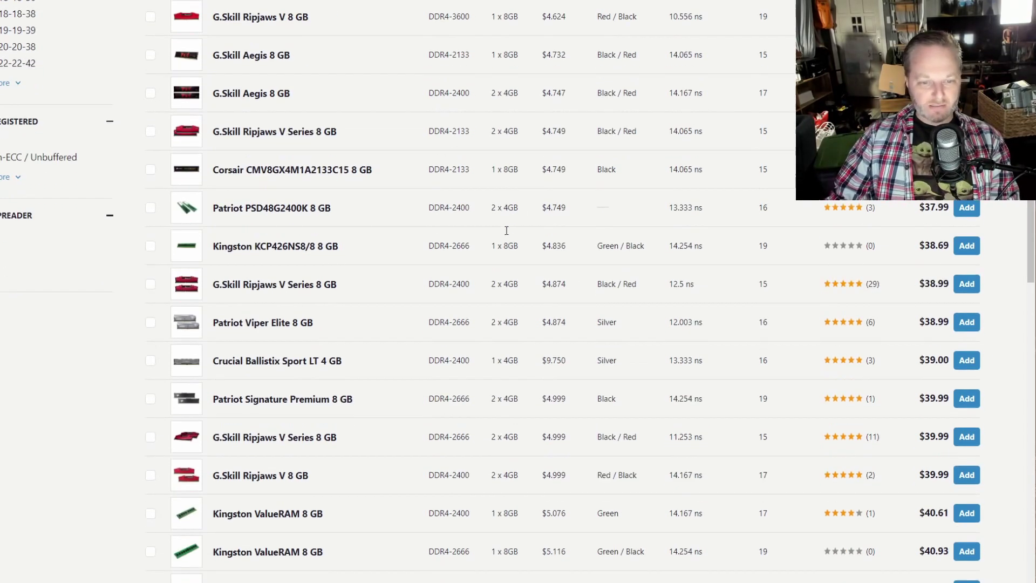
scroll(511, 225, "down", 10)
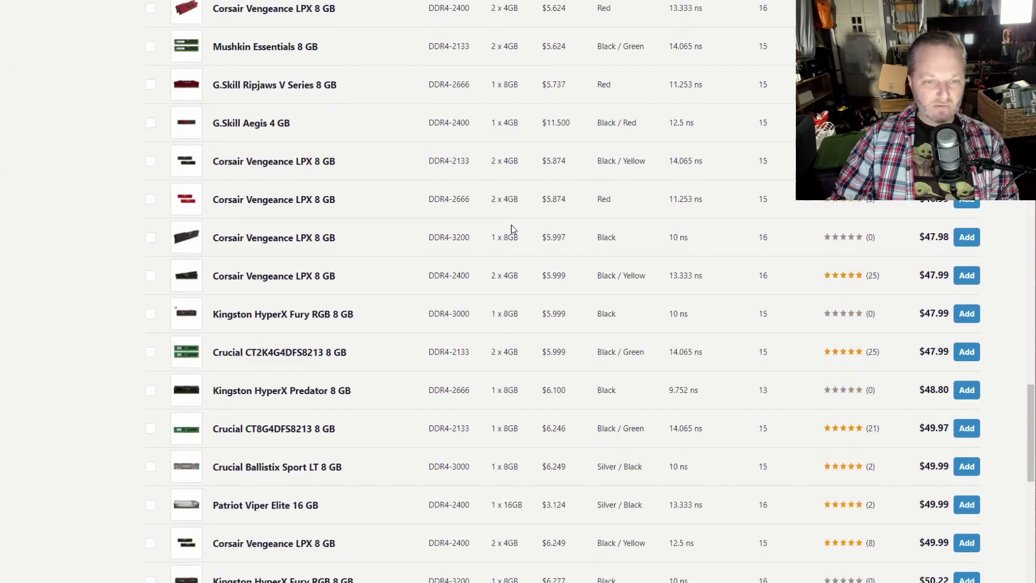
scroll(513, 229, "down", 3)
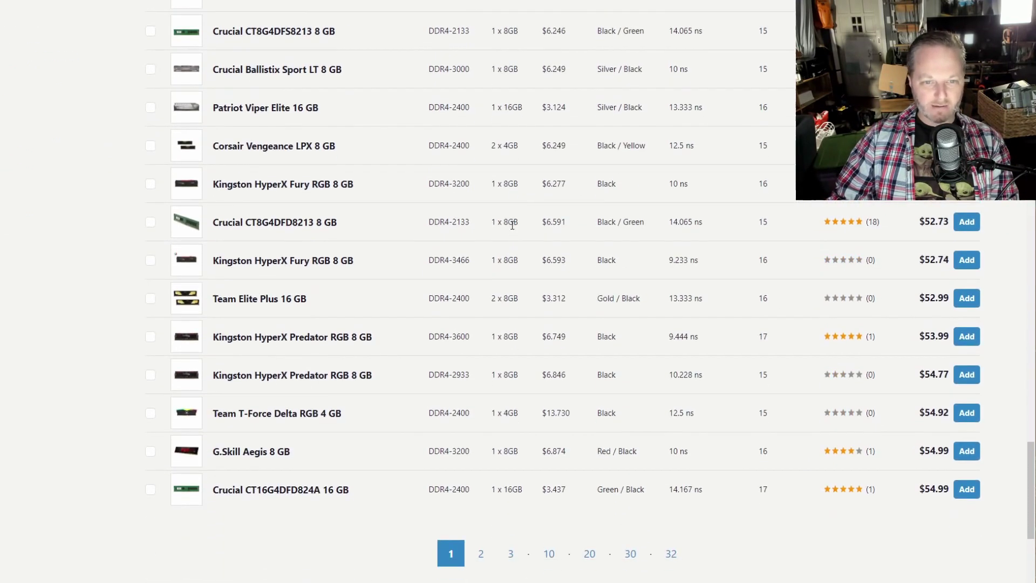
left_click(974, 301)
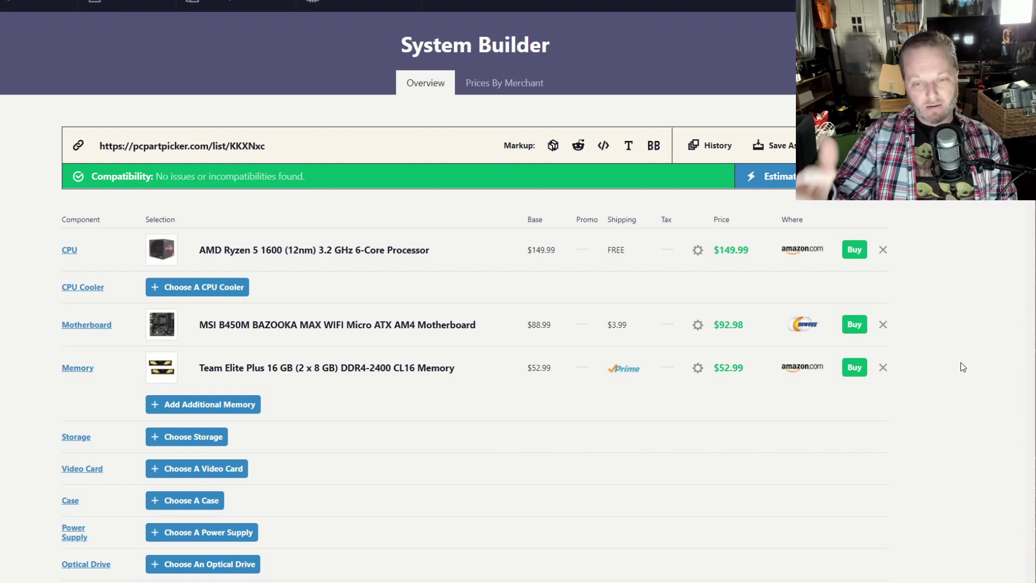
Step: Scroll down the System Builder part list to reach the Storage row
scroll(954, 407, "down", 2)
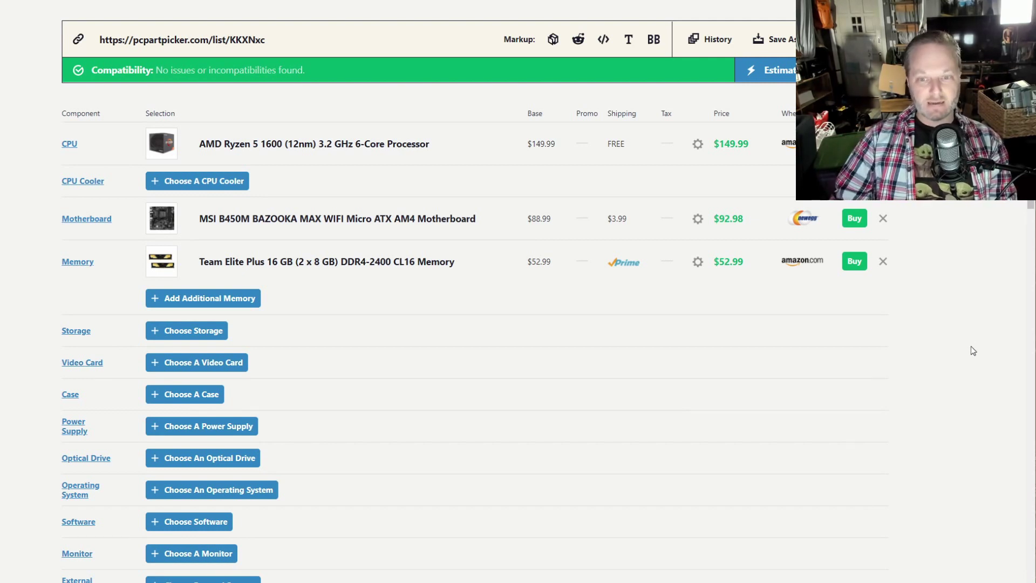
scroll(970, 346, "down", 3)
Step: Open the storage catalogue and limit drives to 500 GB capacity and larger
left_click(204, 185)
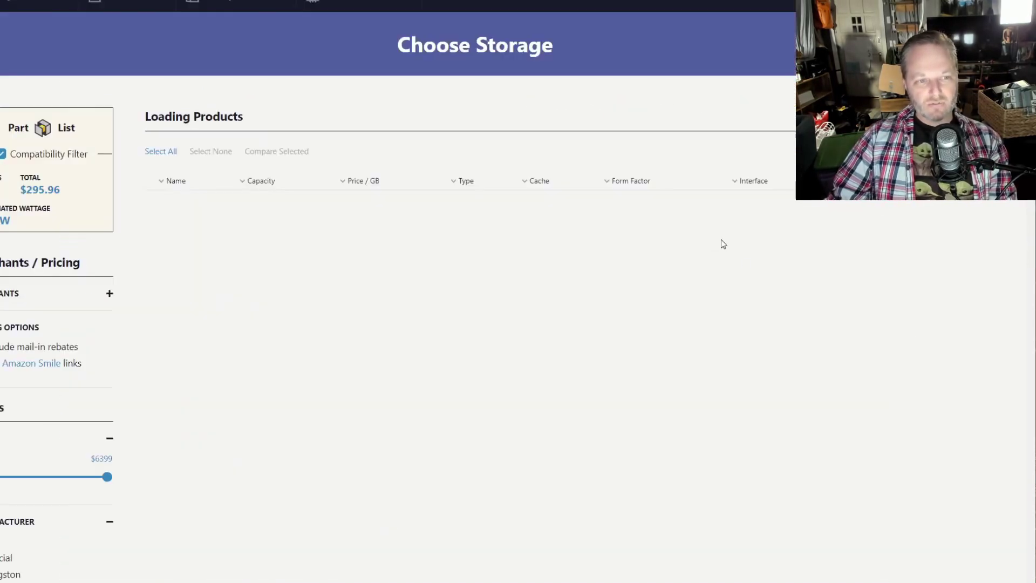
scroll(793, 270, "down", 4)
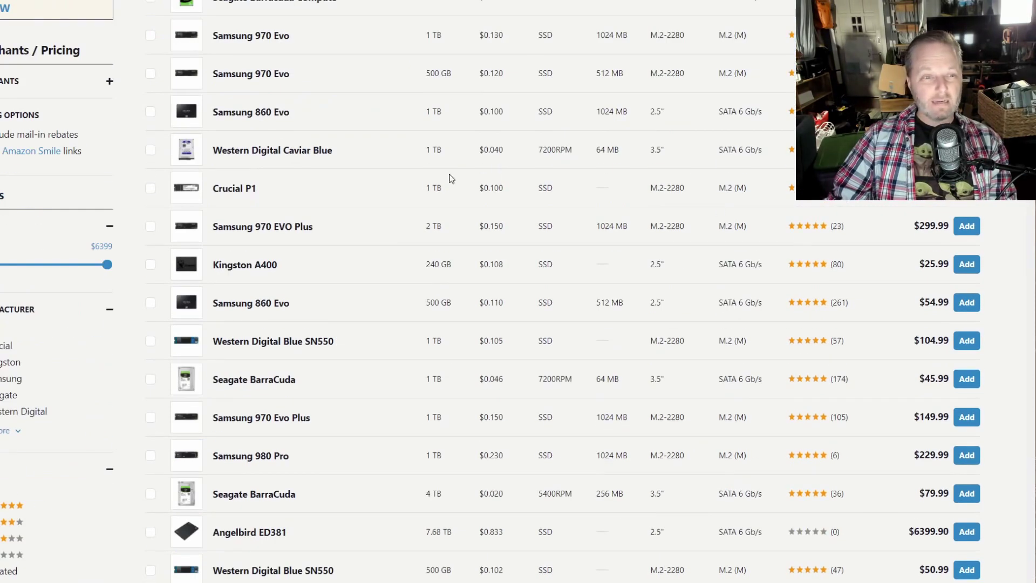
scroll(259, 227, "up", 4)
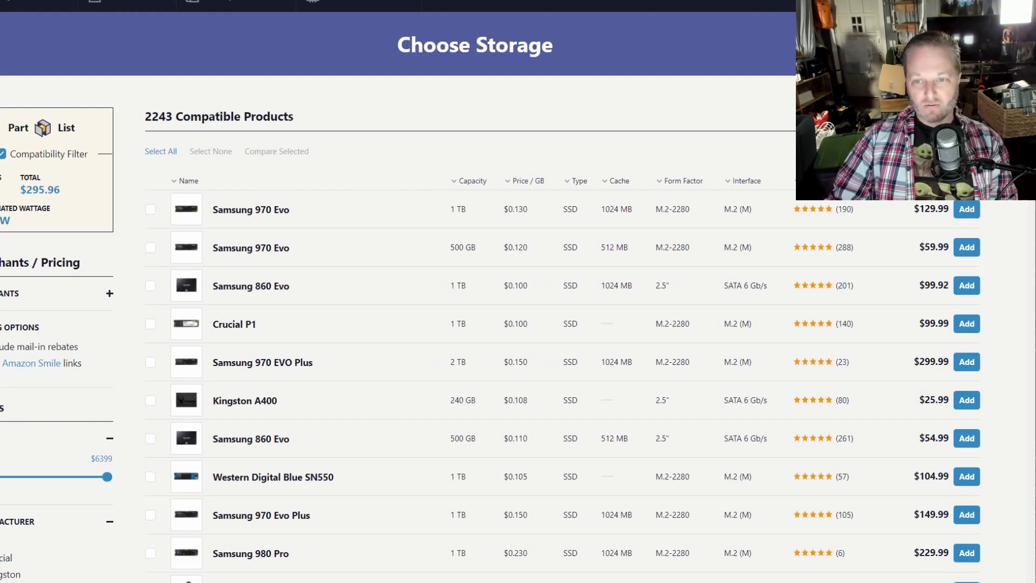
scroll(601, 342, "down", 12)
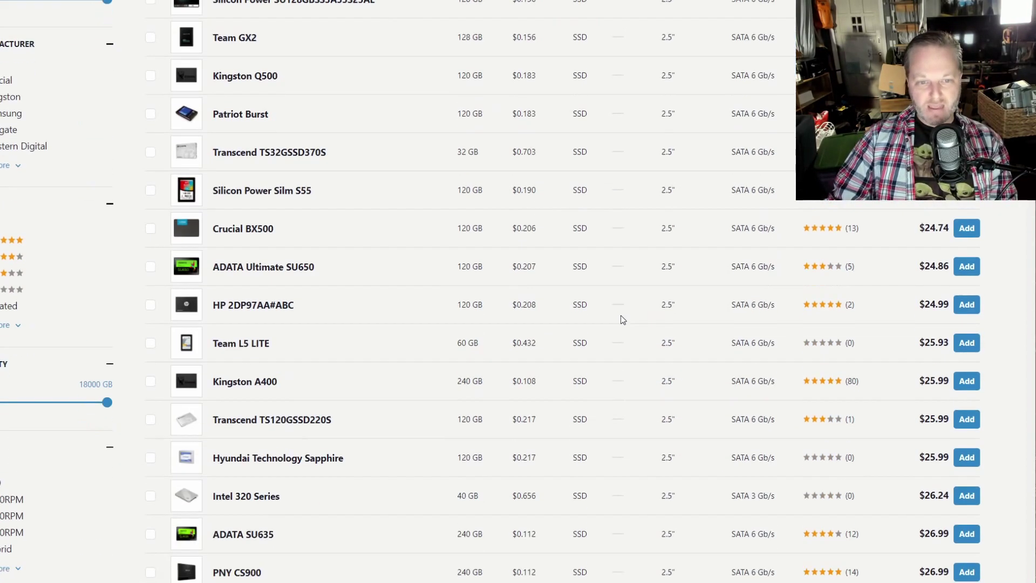
scroll(487, 306, "down", 14)
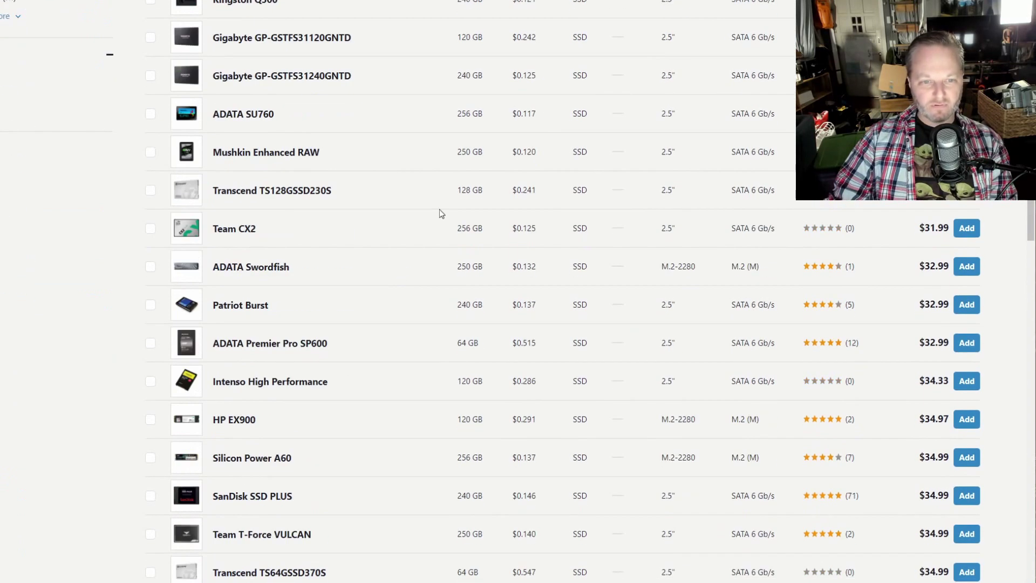
scroll(467, 219, "down", 10)
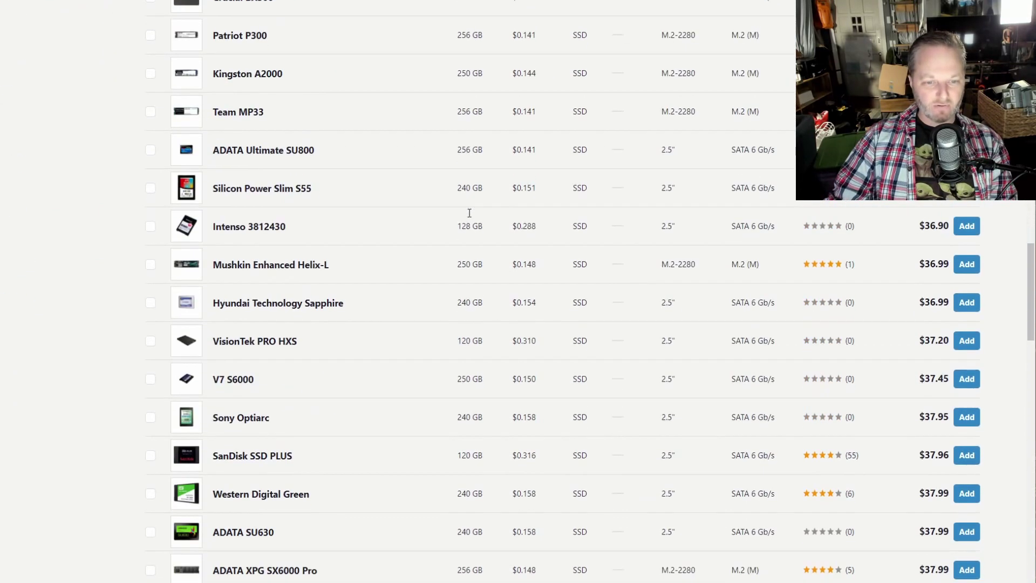
scroll(408, 234, "up", 8)
scroll(407, 234, "up", 15)
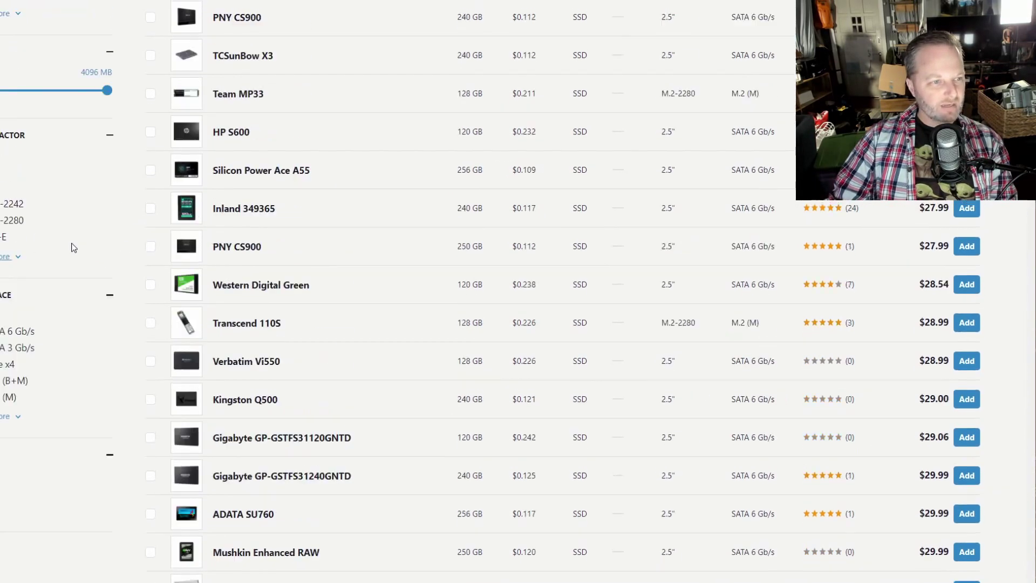
scroll(11, 292, "up", 4)
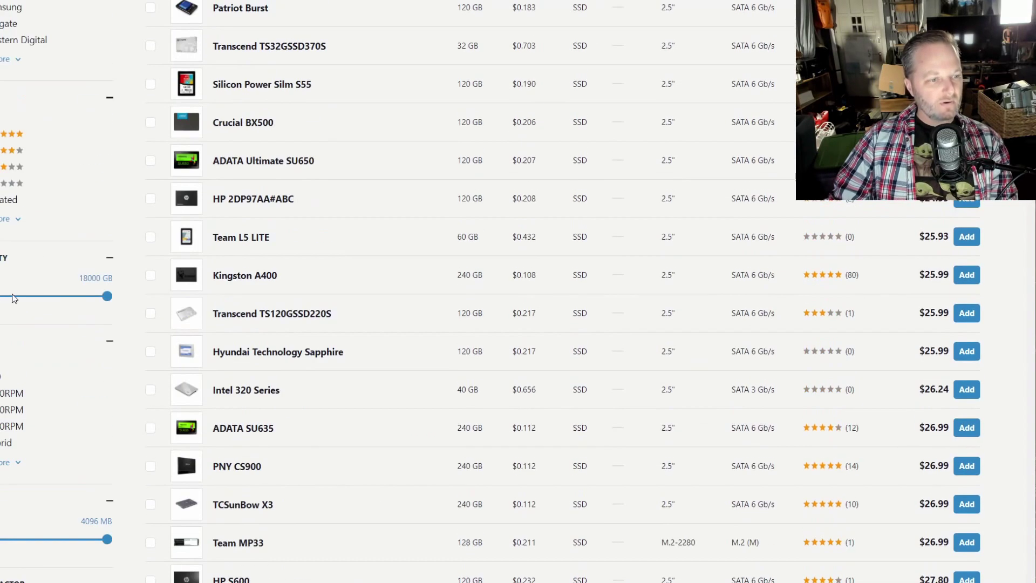
left_click_drag(1, 296, 47, 296)
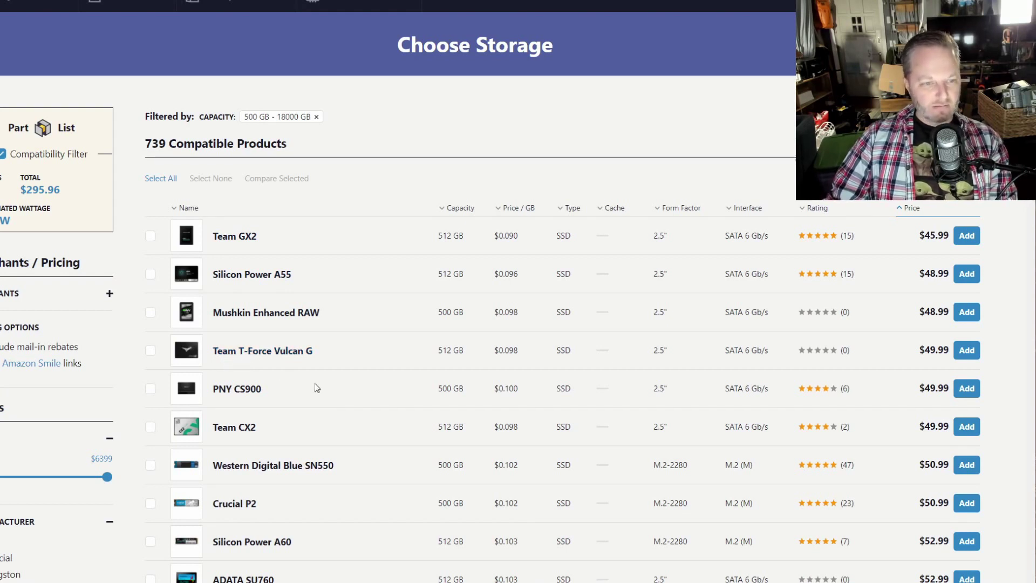
scroll(229, 434, "down", 3)
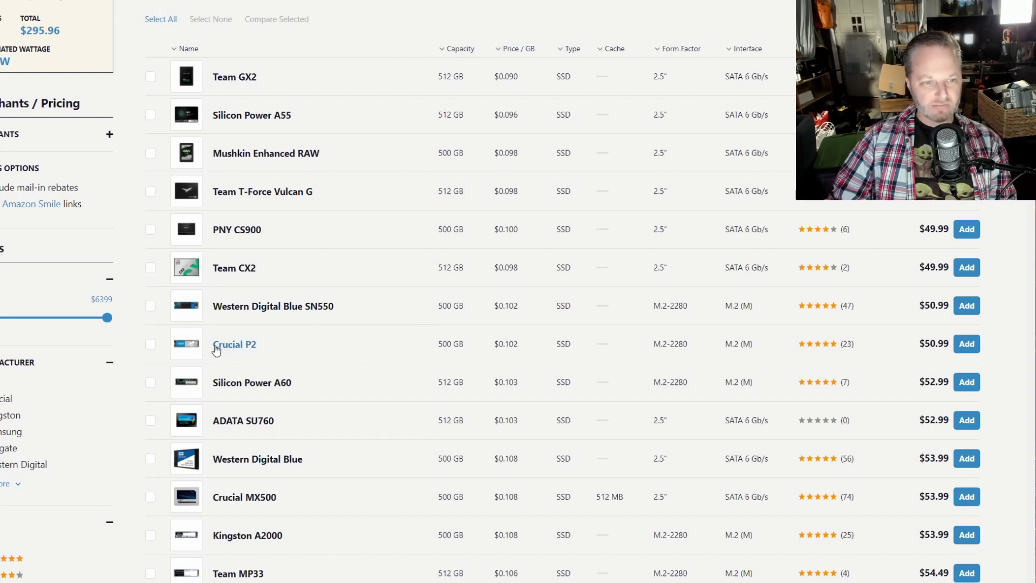
left_click(966, 344)
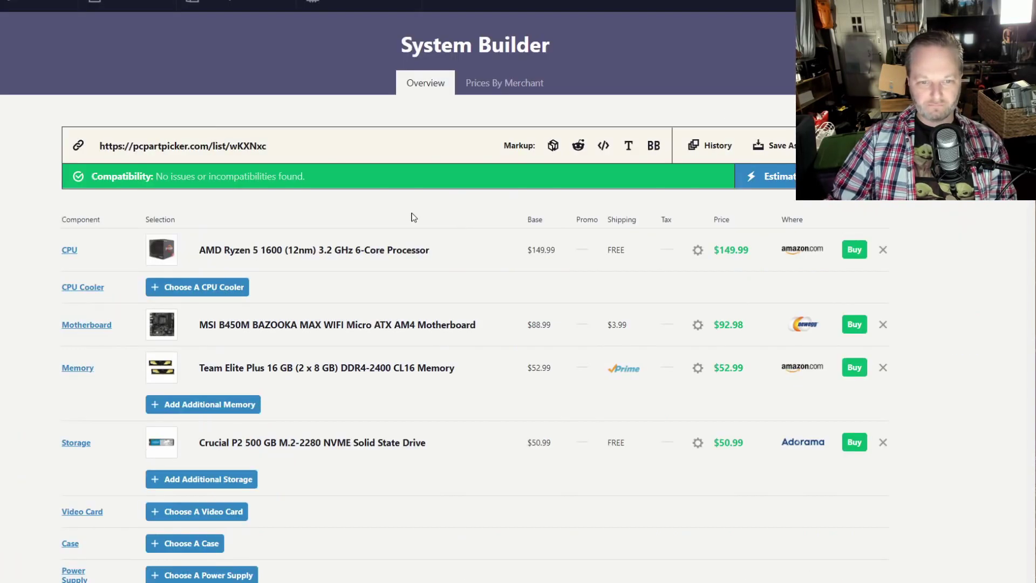
left_click(319, 326)
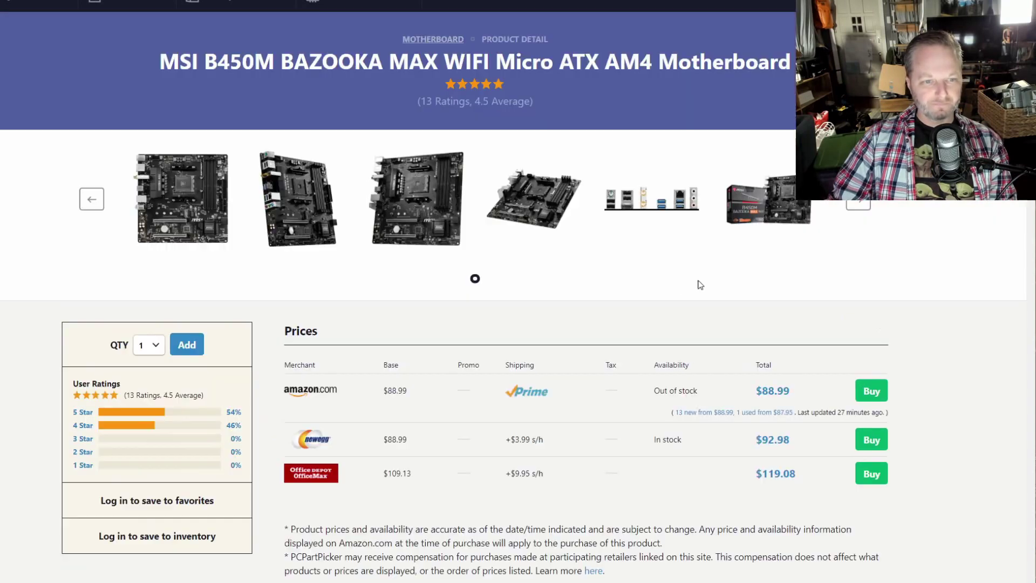
scroll(254, 330, "down", 6)
scroll(251, 330, "down", 7)
scroll(252, 353, "down", 4)
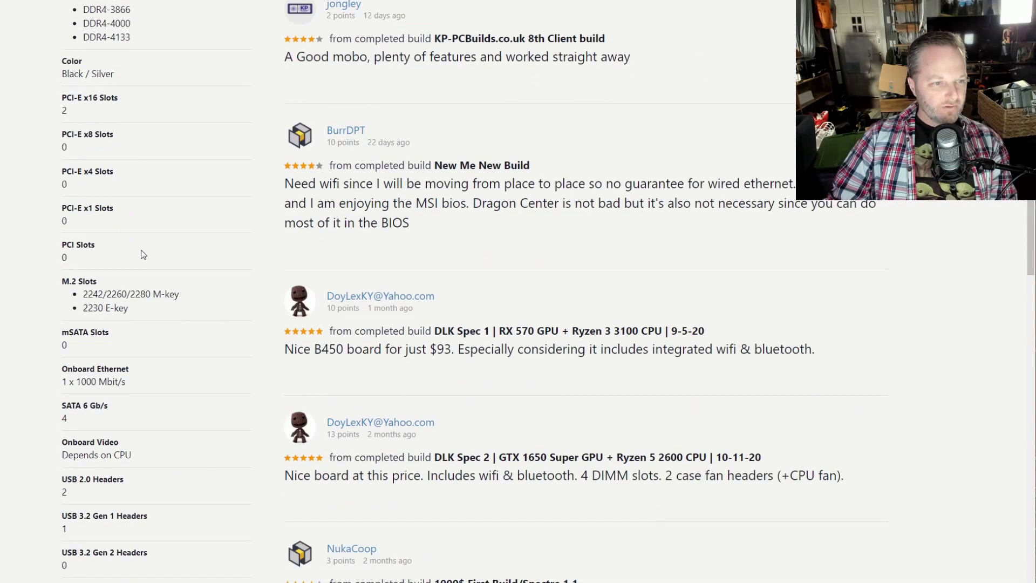
left_click_drag(139, 312, 76, 293)
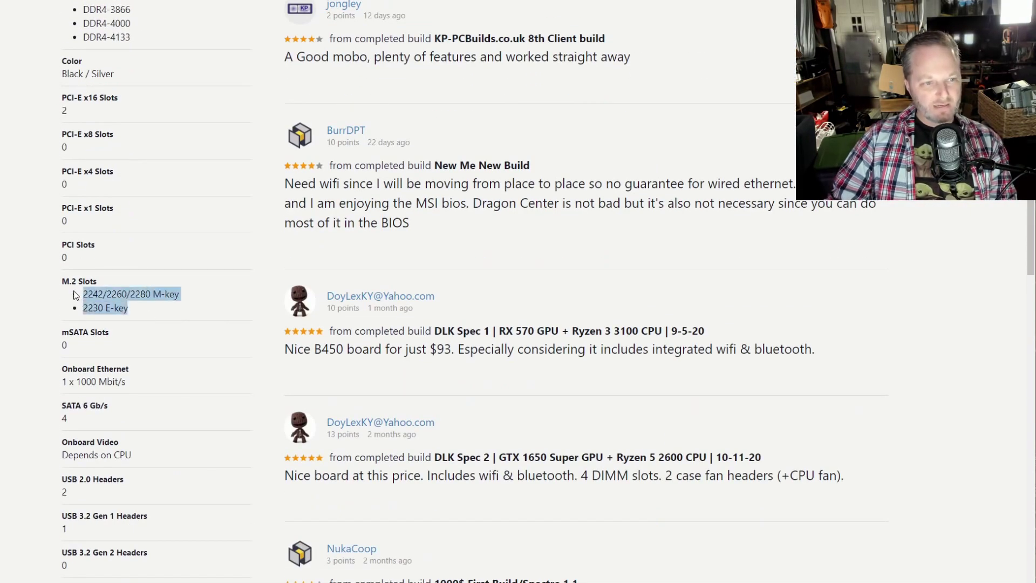
key("alt+Left")
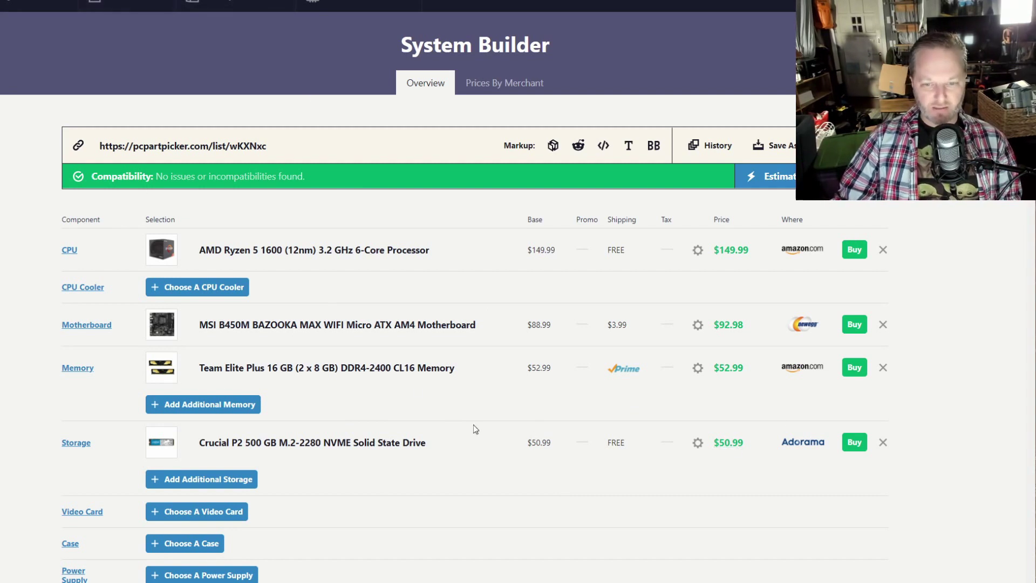
scroll(16, 289, "down", 10)
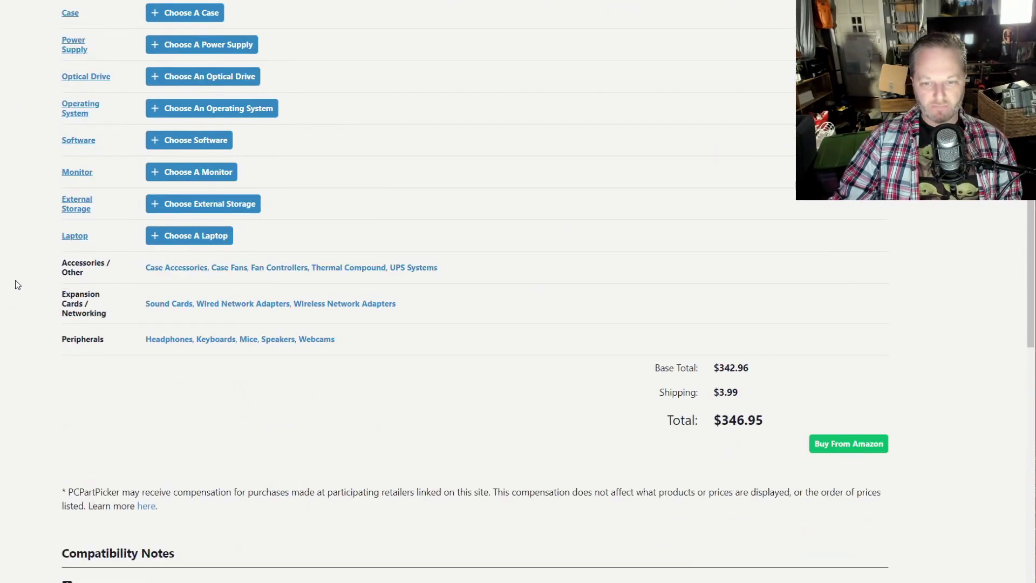
scroll(15, 283, "up", 5)
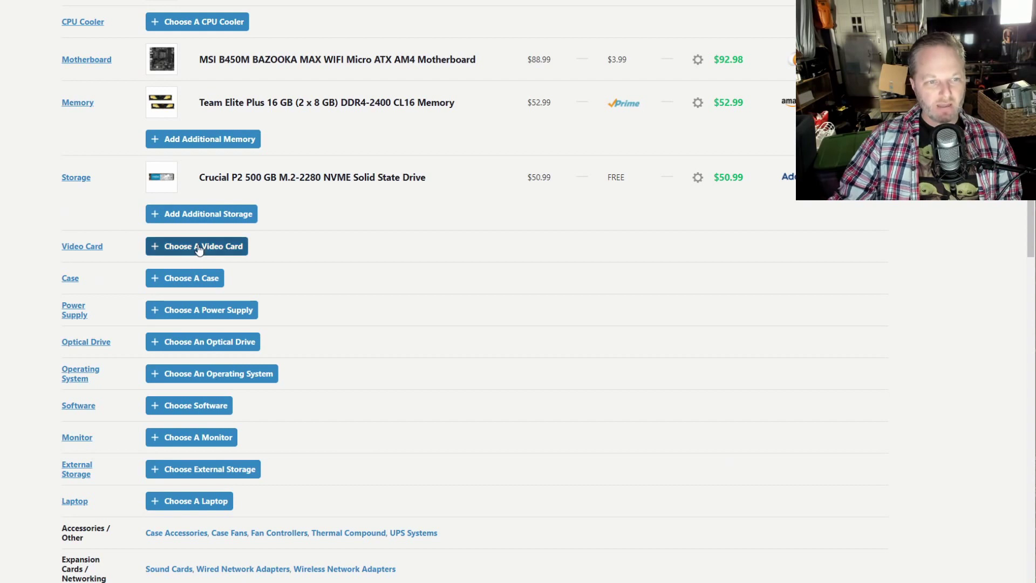
Step: Add the NZXT H510 ATX Mid Tower case at $62.99 and bring up compatible power supplies
left_click(203, 279)
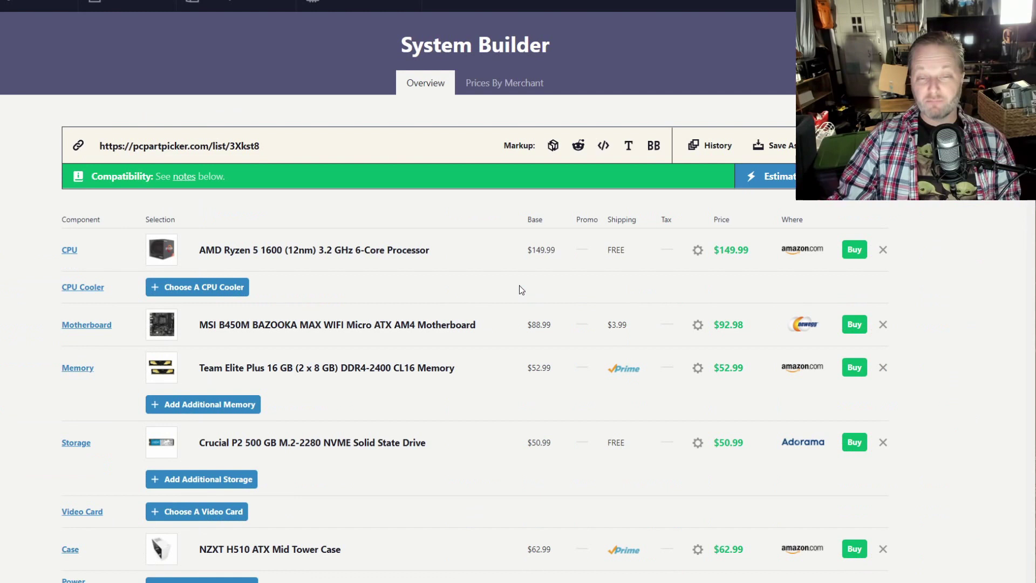
scroll(539, 335, "down", 5)
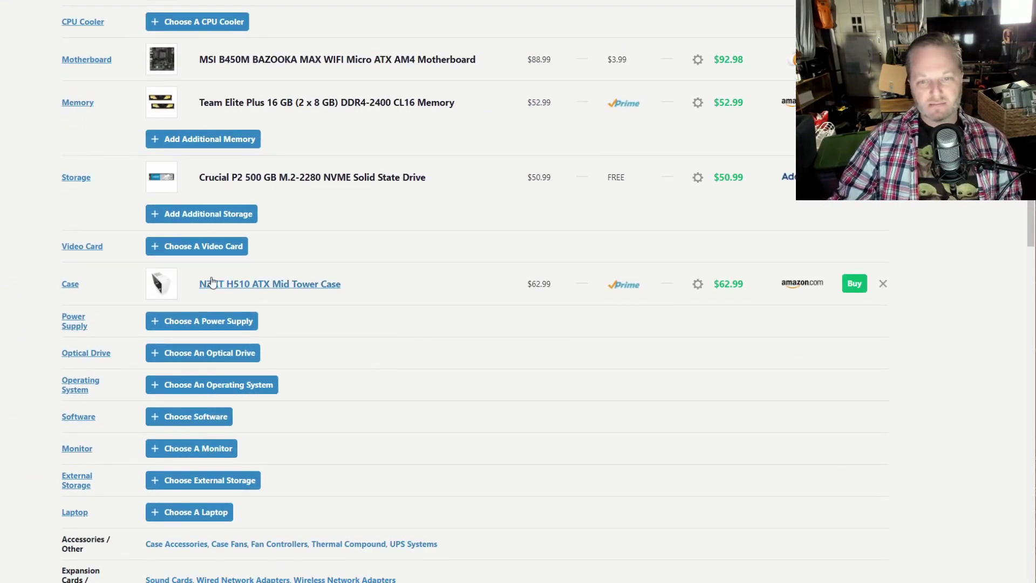
left_click(202, 321)
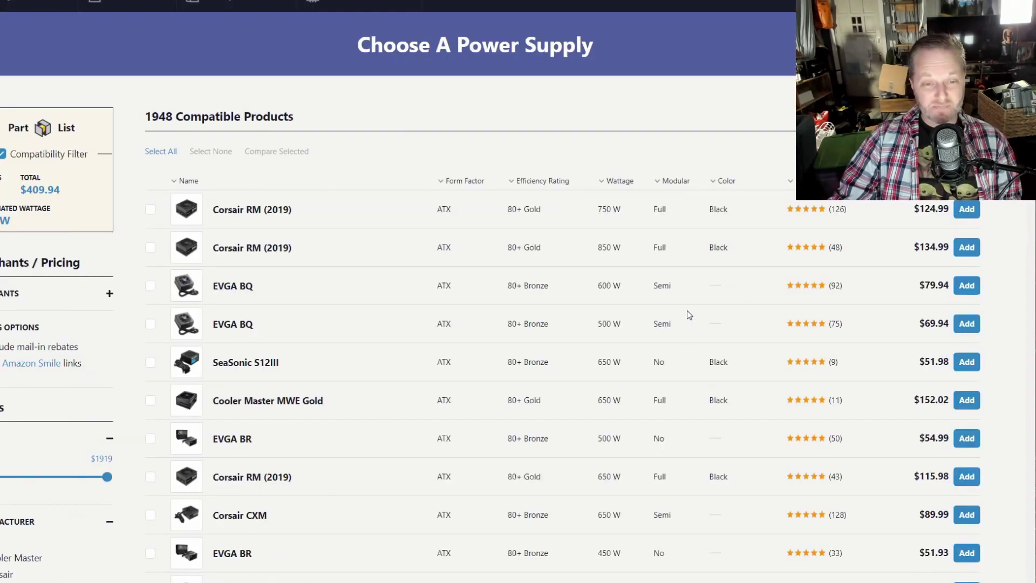
Step: Add the SeaSonic S12III 650 W 80+ Bronze power supply at $51.98 to the build
scroll(688, 316, "down", 2)
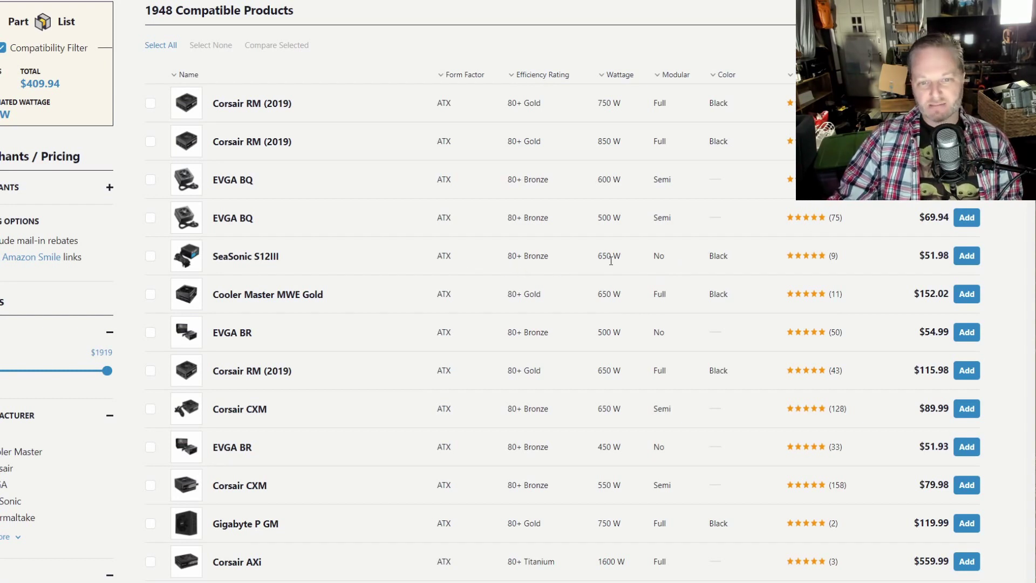
left_click(965, 255)
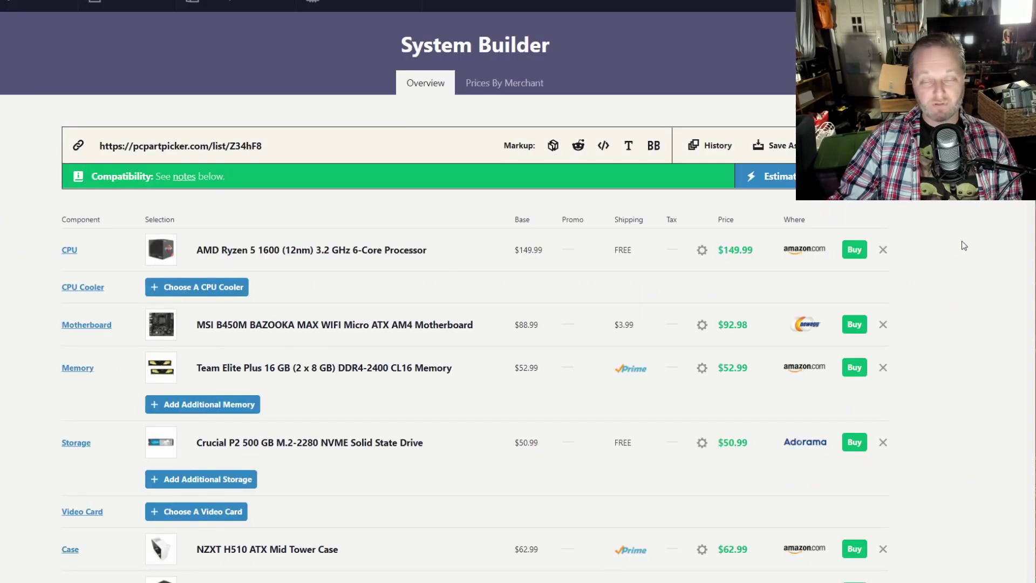
scroll(648, 356, "down", 8)
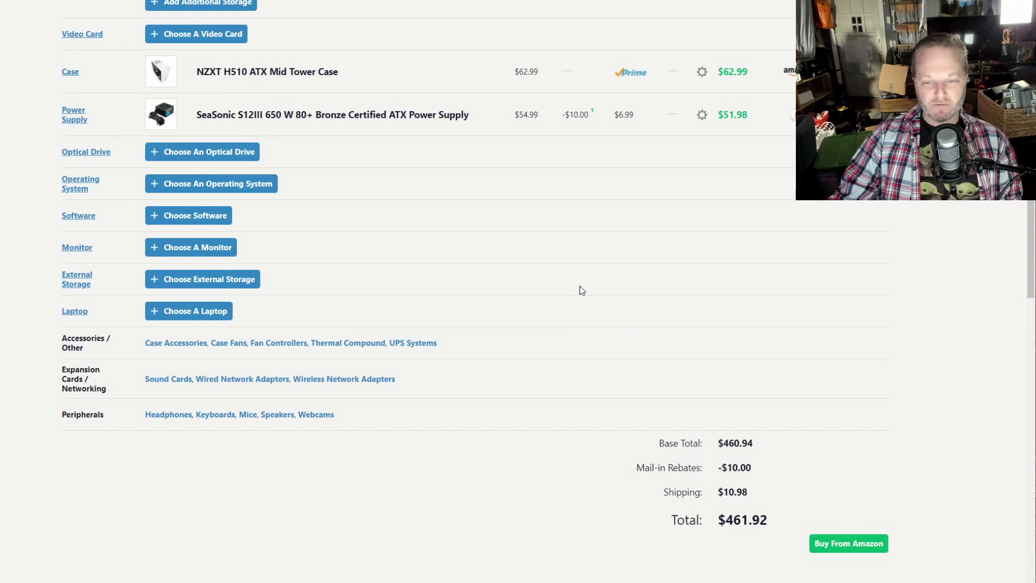
scroll(539, 310, "up", 3)
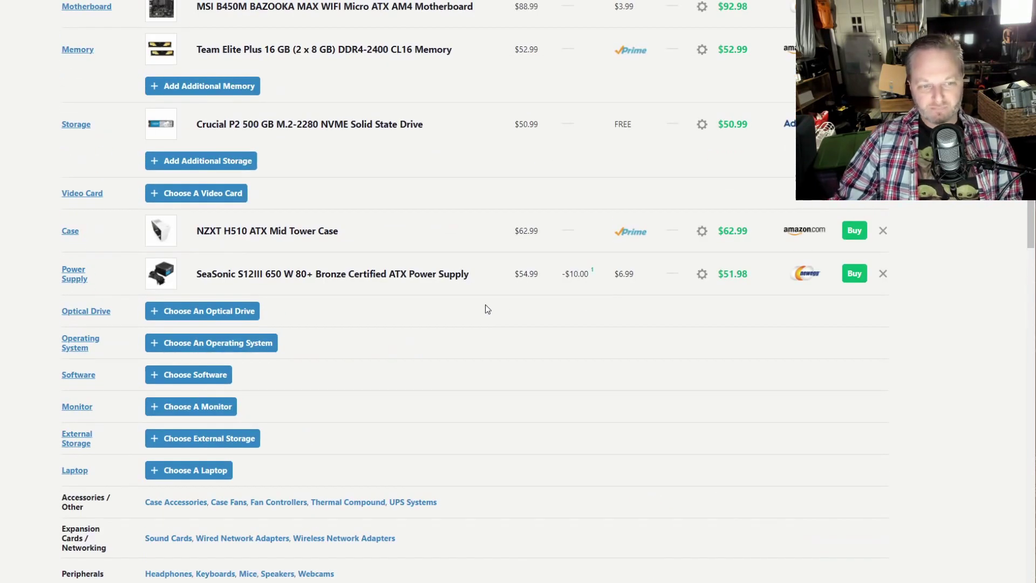
scroll(281, 254, "up", 2)
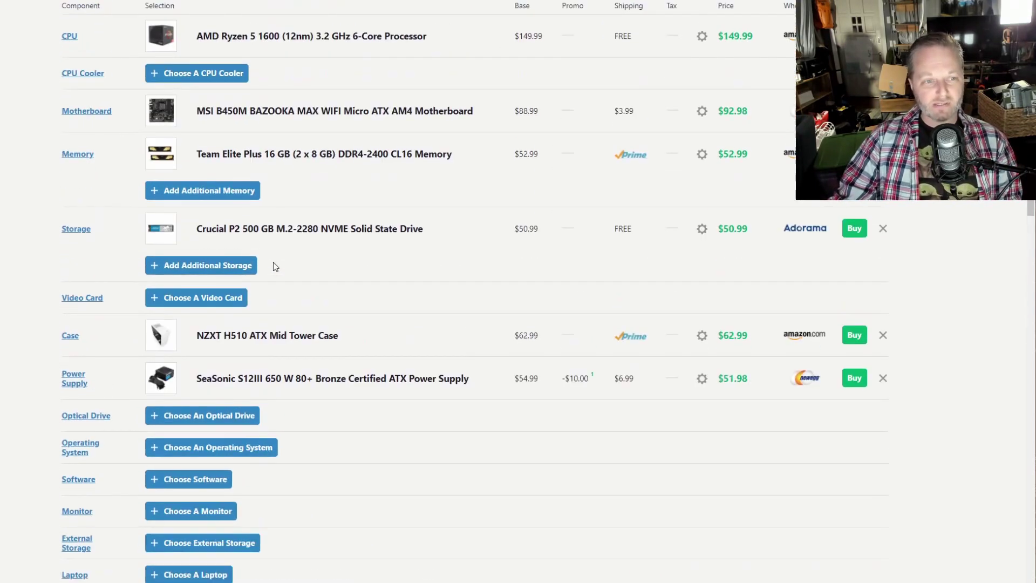
Step: Browse the video card catalogue, comparing options such as the Radeon RX 570
left_click(230, 301)
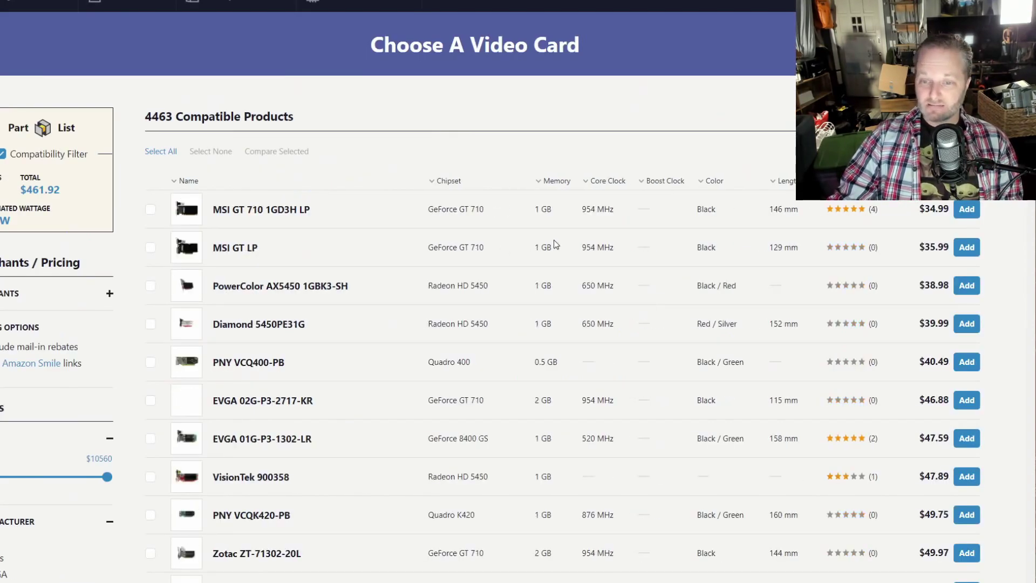
scroll(39, 343, "down", 5)
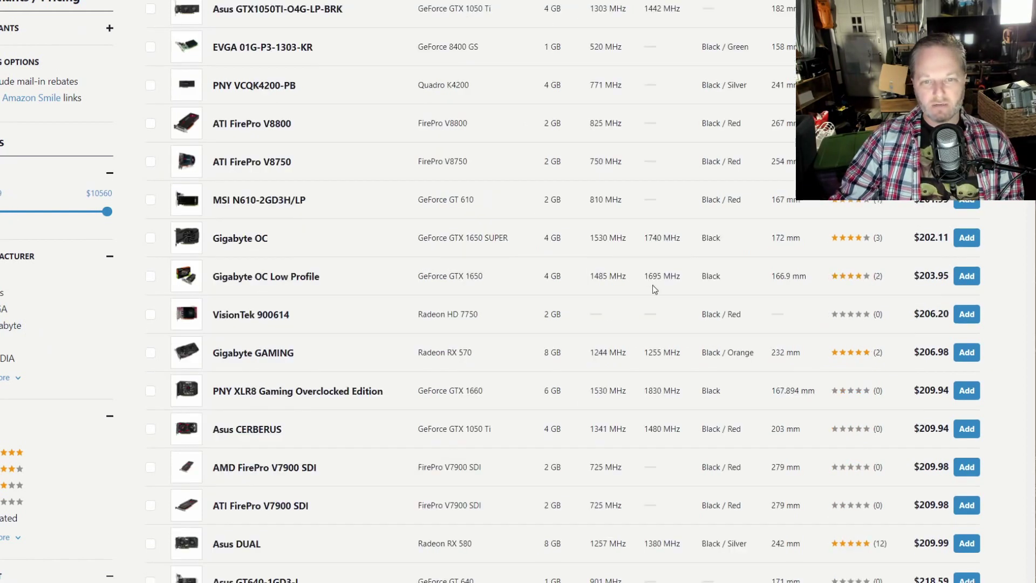
scroll(652, 285, "up", 5)
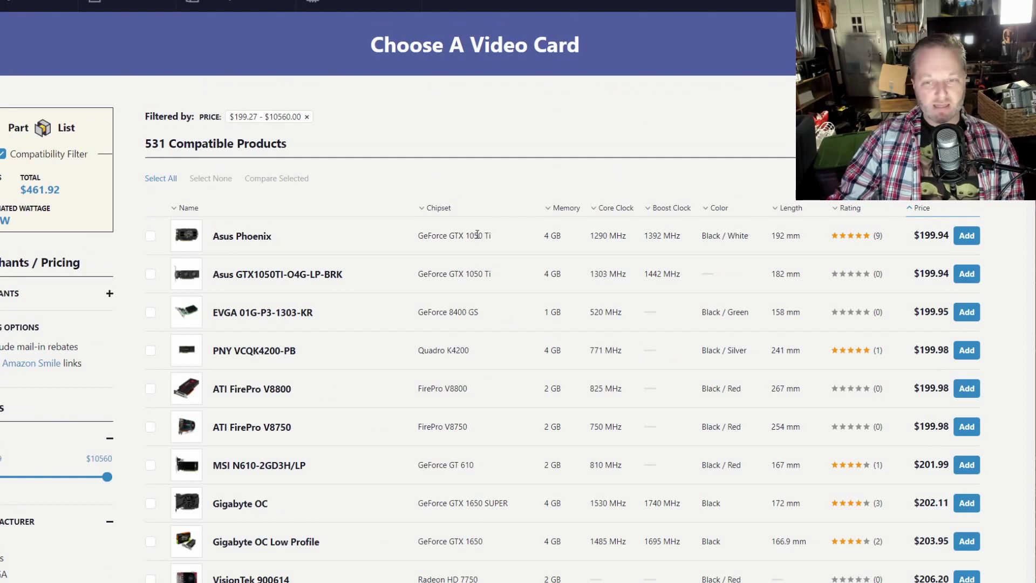
scroll(502, 297, "down", 5)
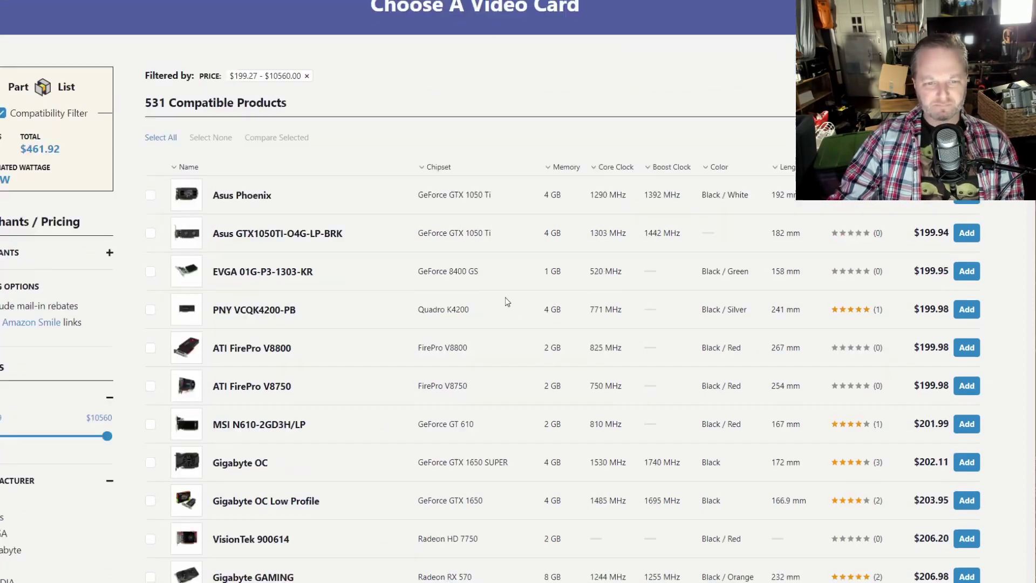
scroll(520, 303, "down", 1)
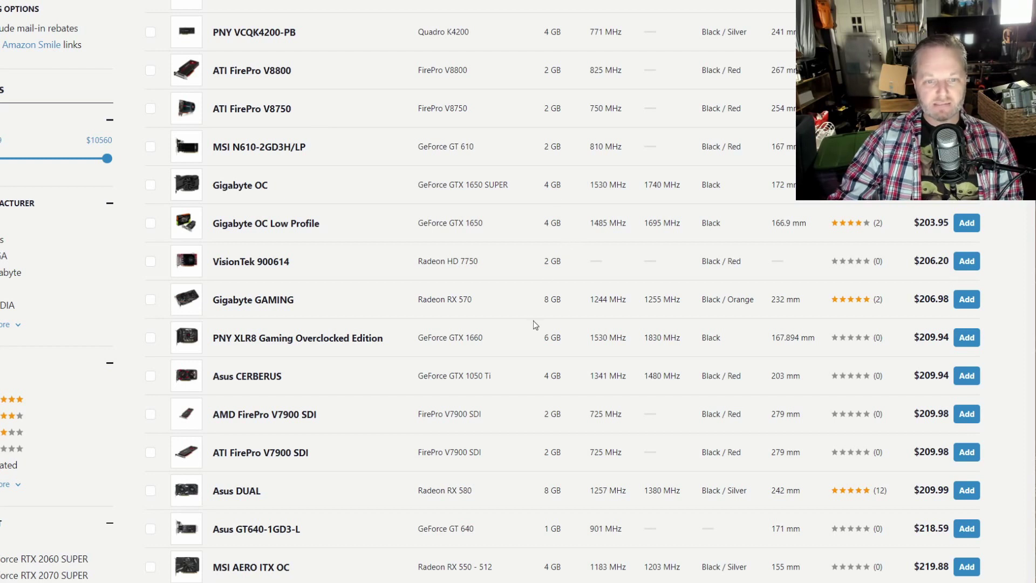
scroll(515, 324, "down", 3)
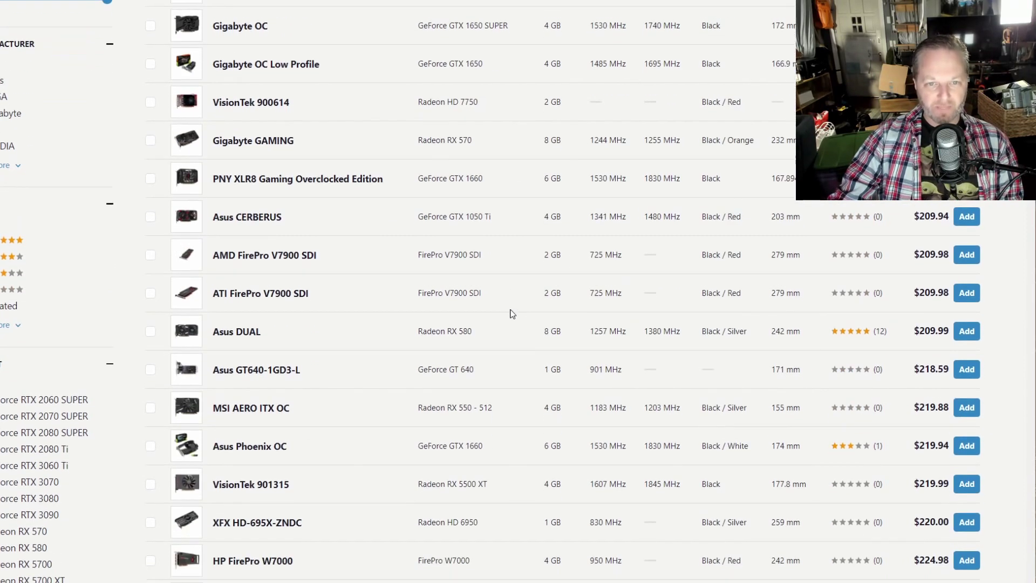
left_click_drag(496, 144, 384, 144)
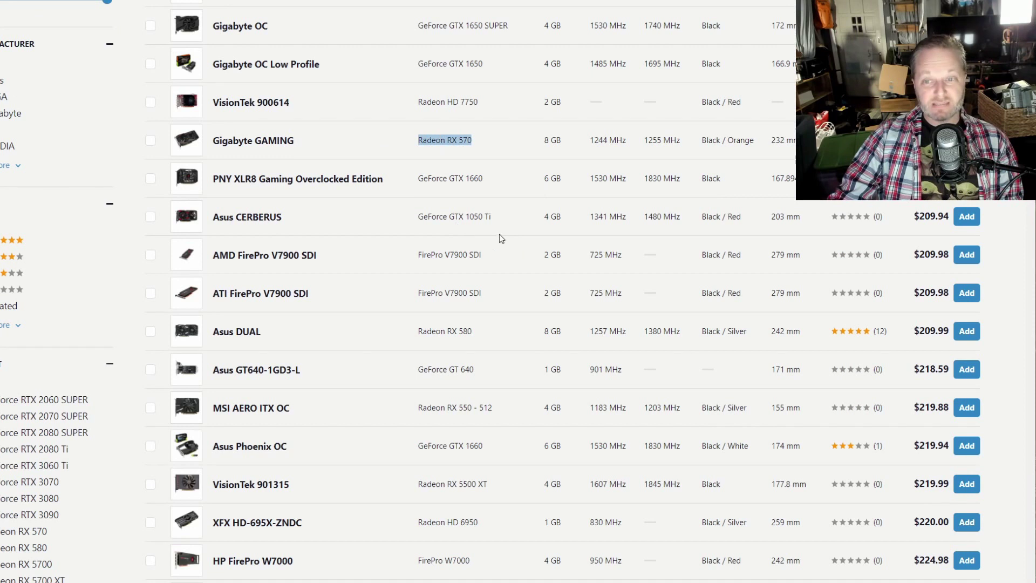
Step: Add the EVGA GeForce GTX 1660 6 GB XC BLACK GAMING card at $237.49
scroll(517, 294, "down", 2)
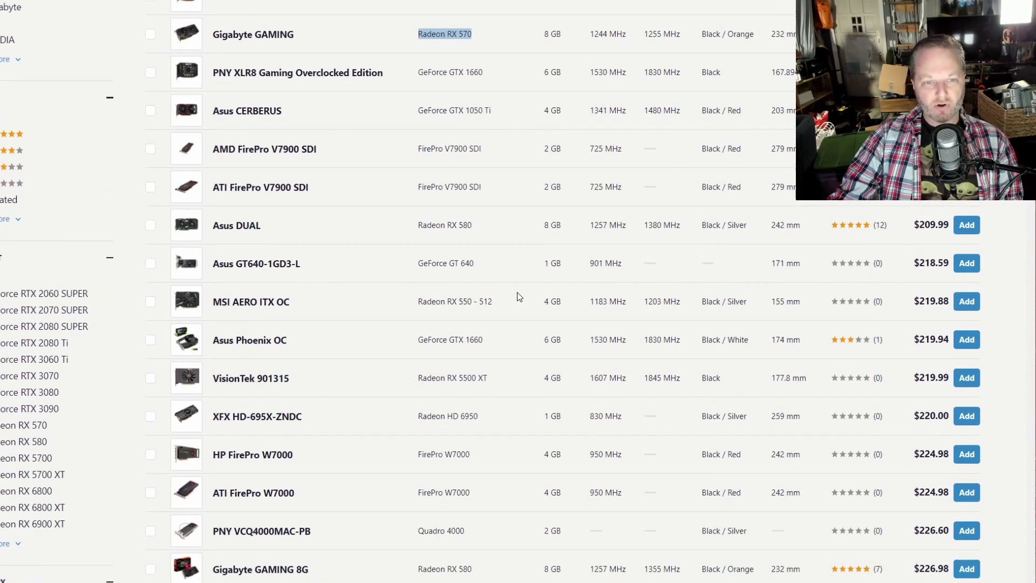
scroll(518, 296, "down", 4)
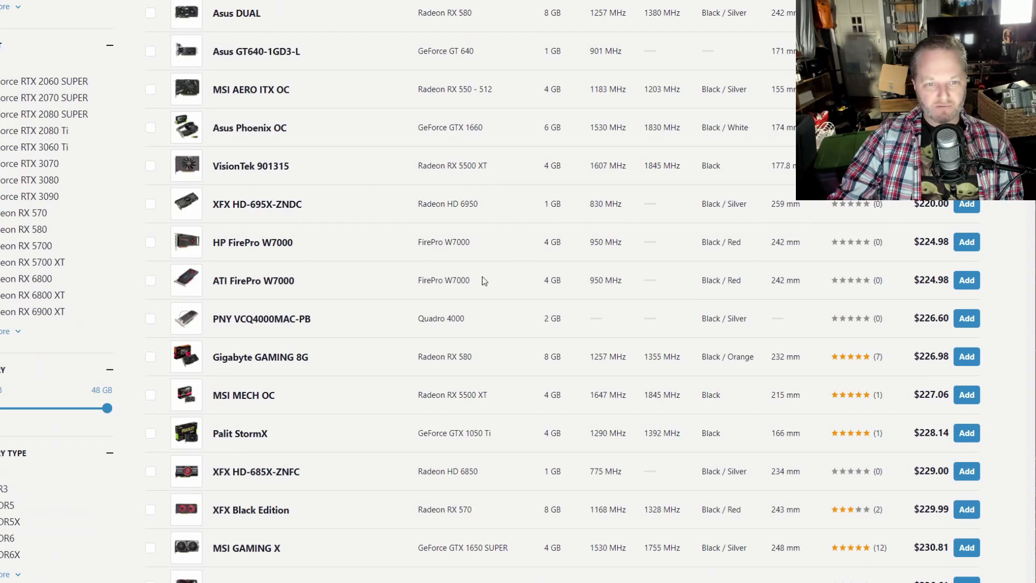
scroll(484, 281, "down", 4)
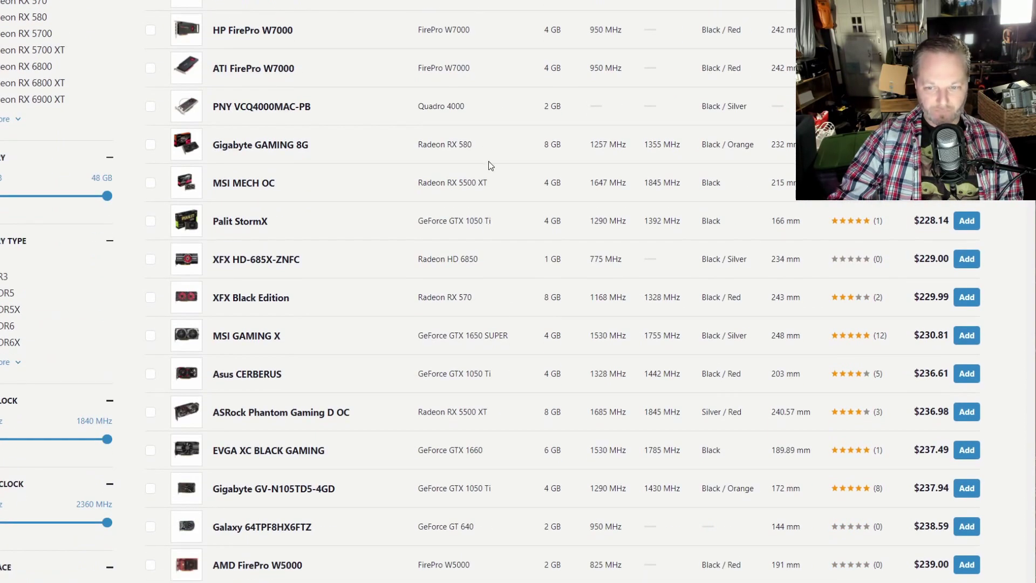
left_click_drag(484, 455, 419, 449)
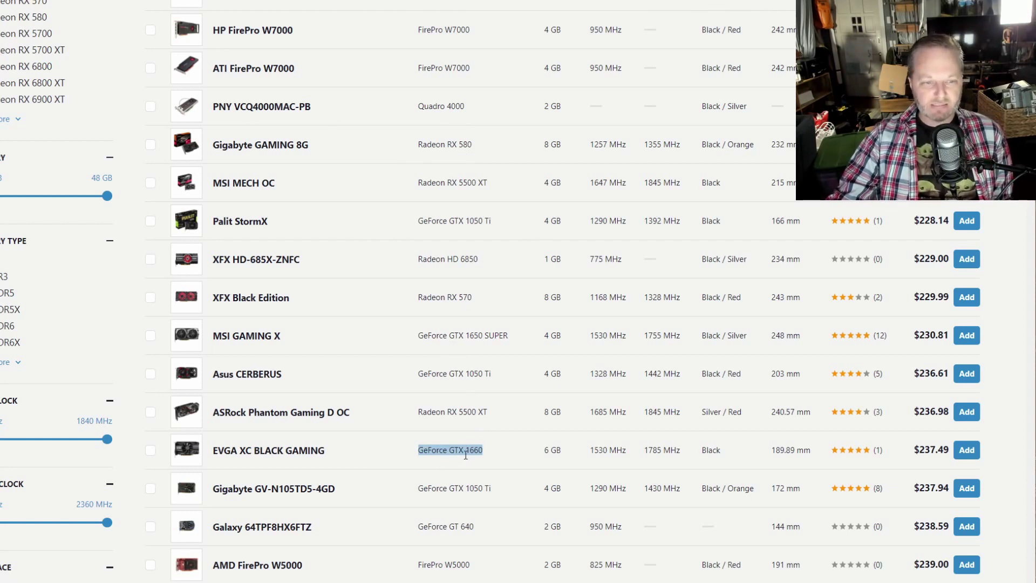
mouse_move(190, 452)
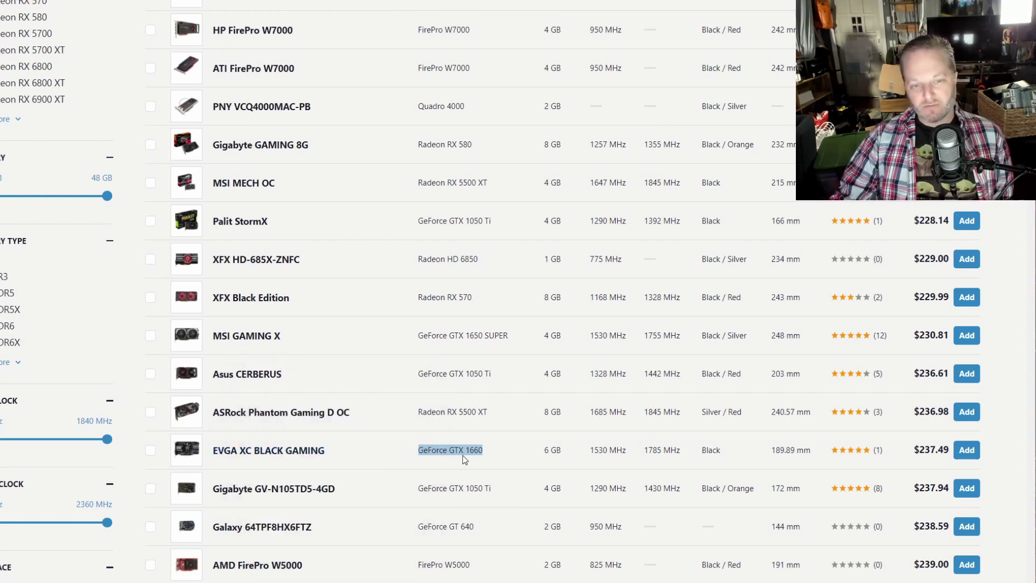
left_click(969, 453)
scroll(629, 232, "down", 10)
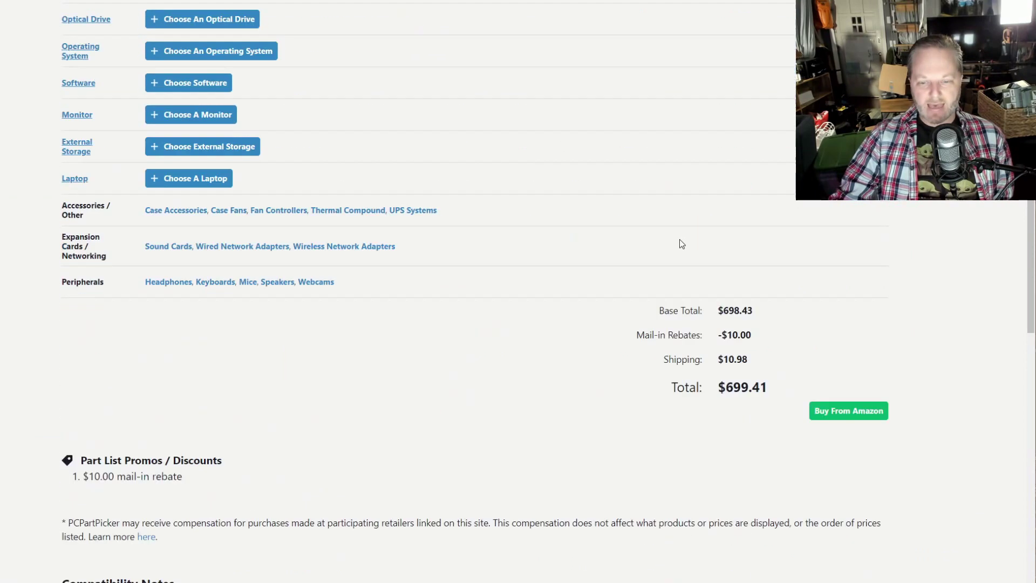
scroll(681, 244, "down", 1)
left_click_drag(777, 323, 636, 324)
scroll(456, 307, "up", 10)
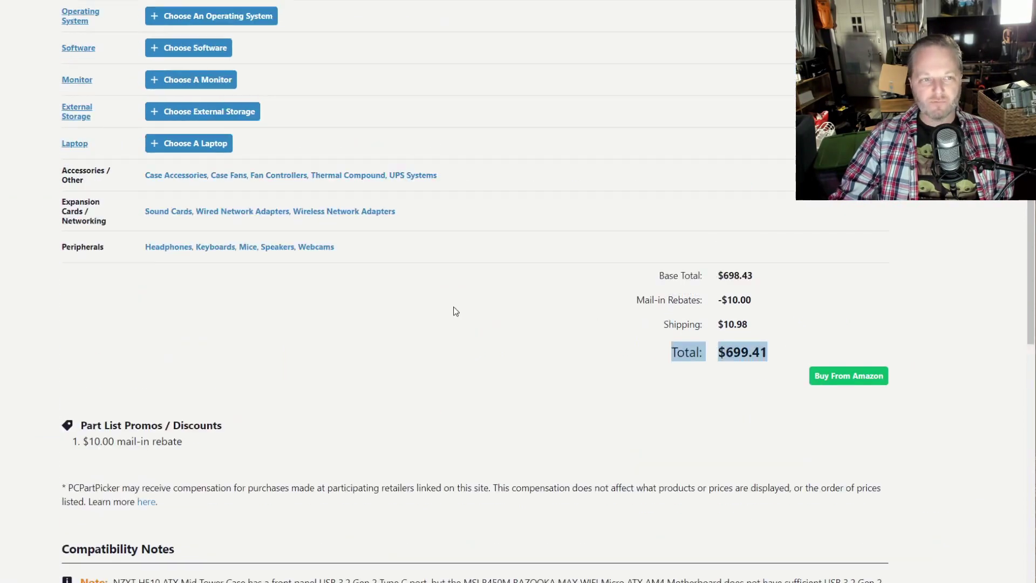
scroll(463, 304, "down", 2)
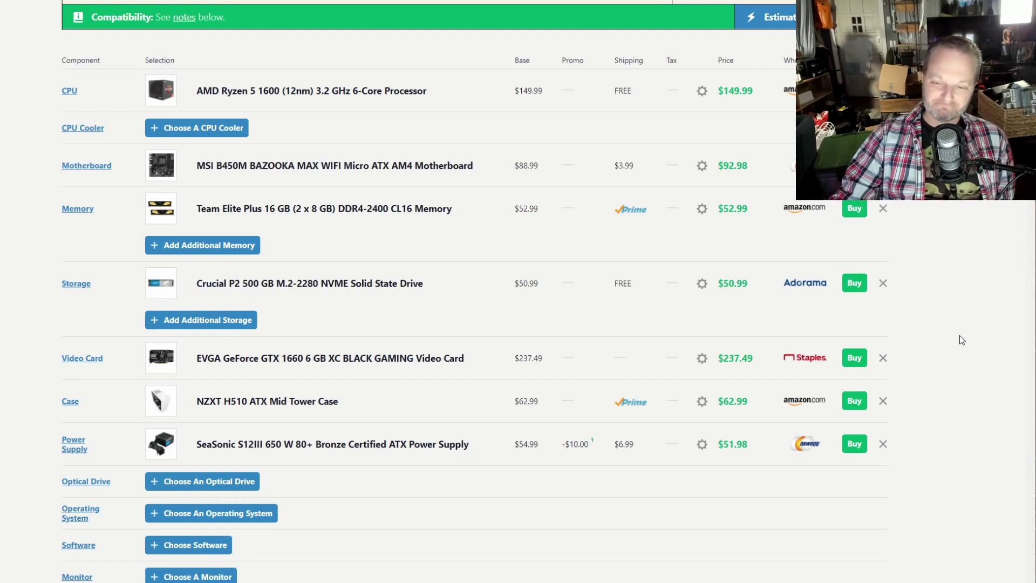
scroll(960, 324, "down", 2)
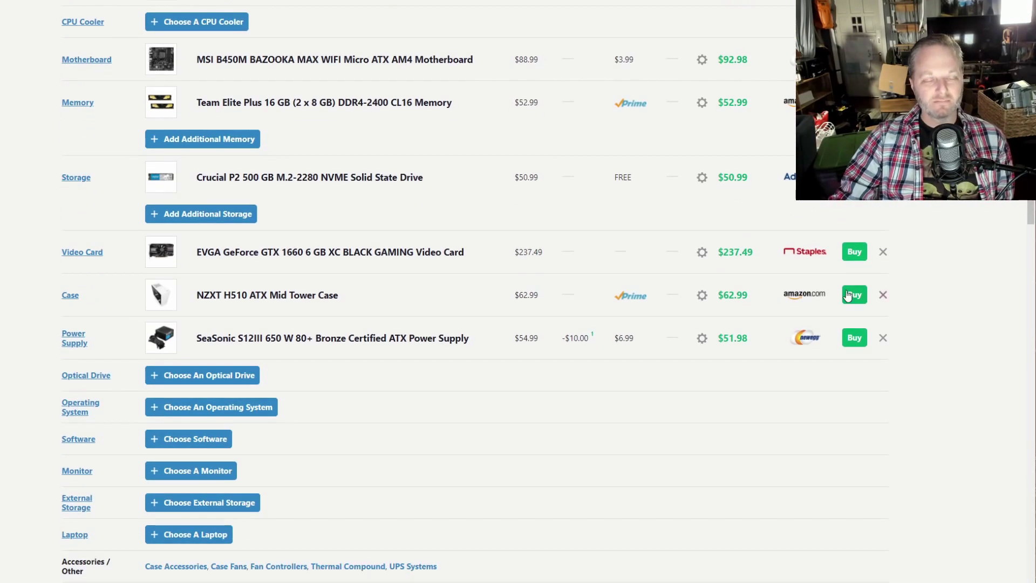